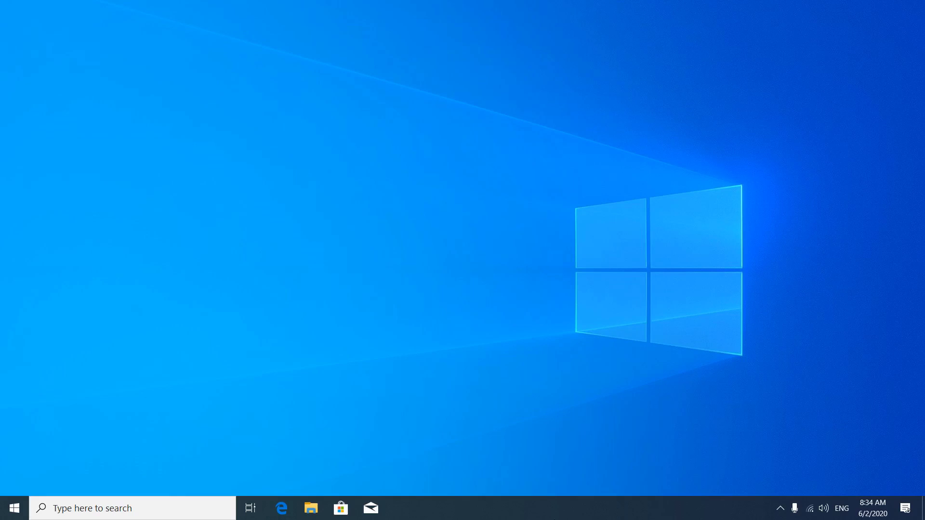
Launch Google Chrome from the Windows Start search by typing 'google'
key("super")
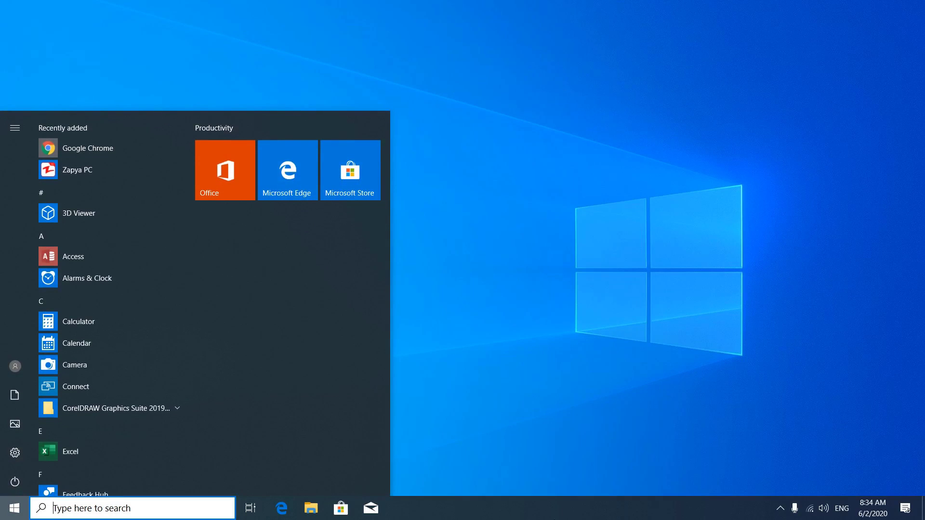
type("google")
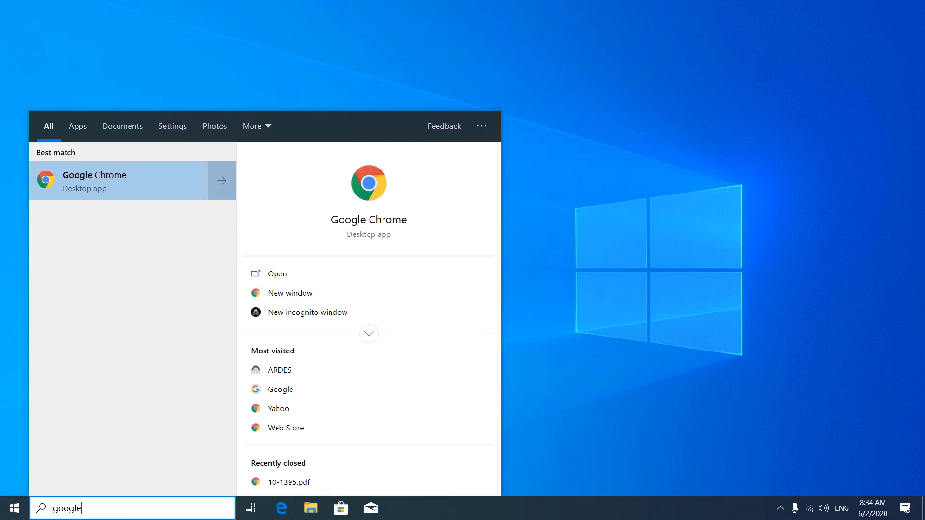
key("Return")
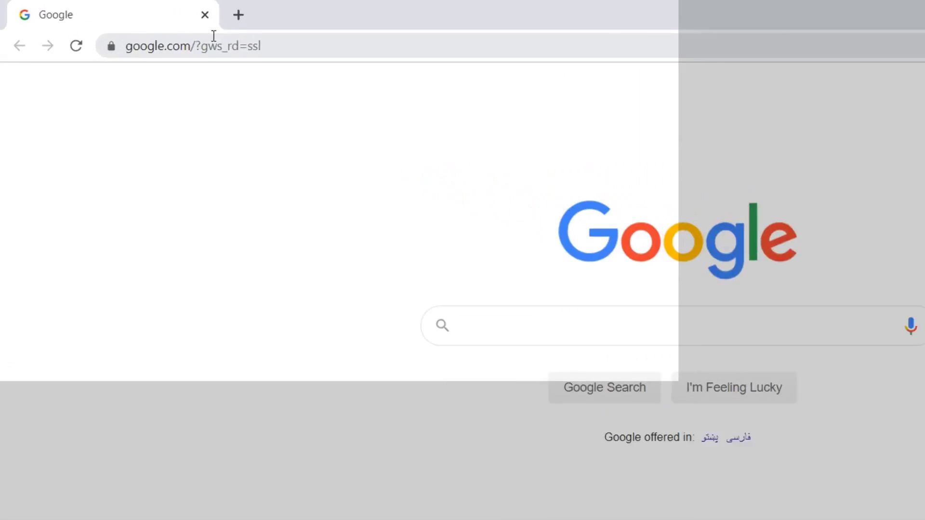
Go to ardes.ard.gov.af in Chrome to reach the ARDES sign-in page
left_click(212, 36)
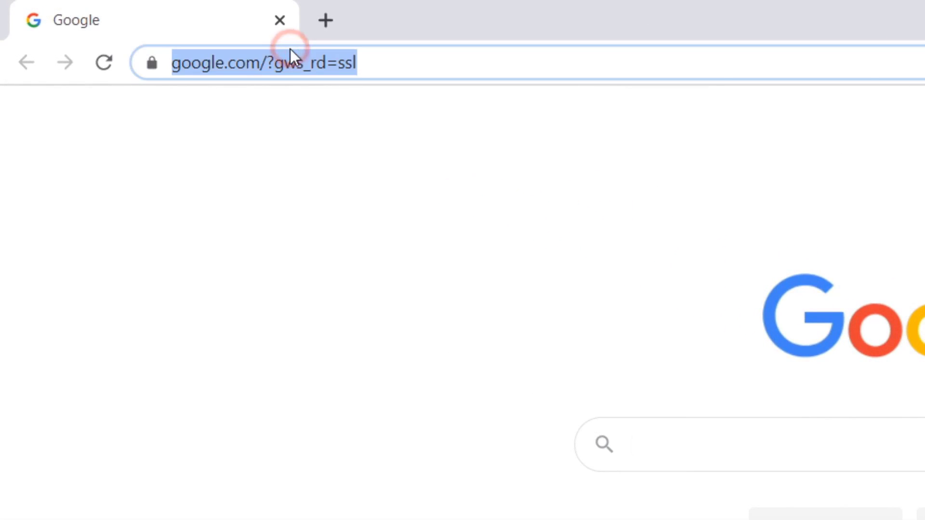
type("ardes.a")
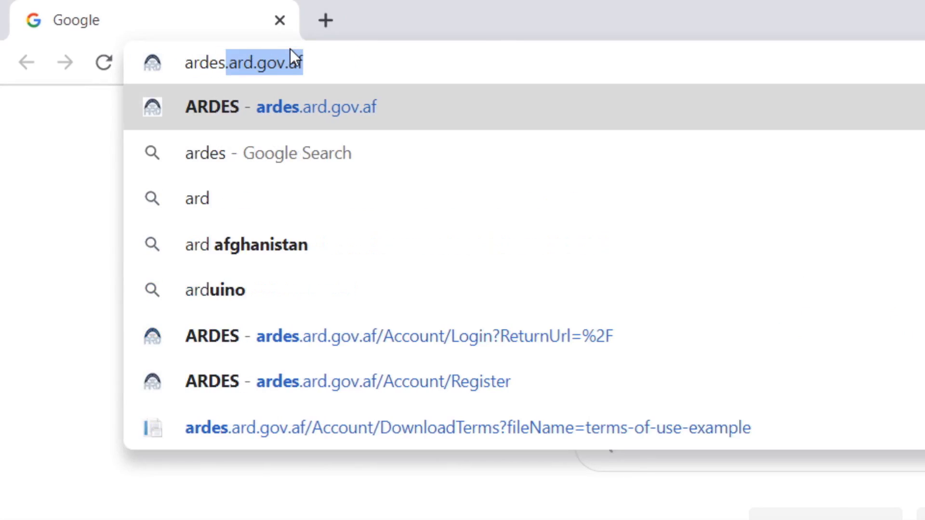
type("rd.gov.af")
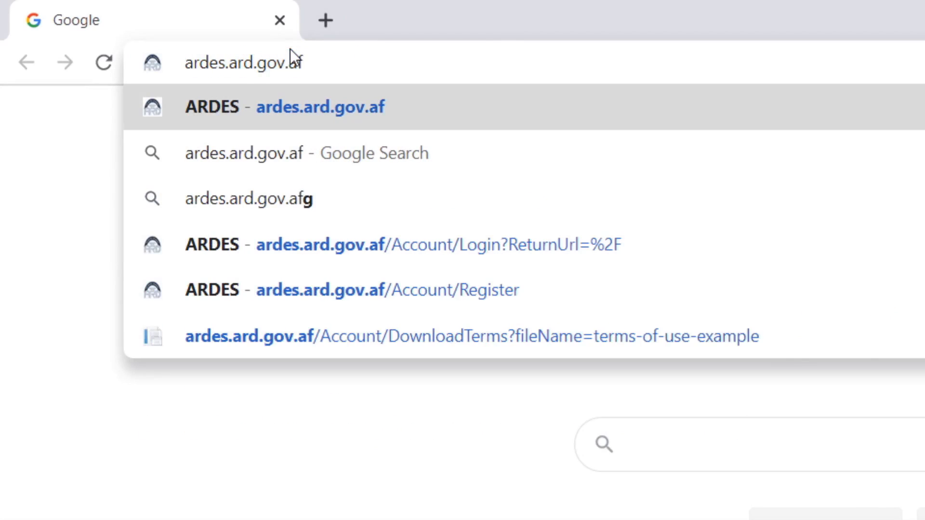
key("Return")
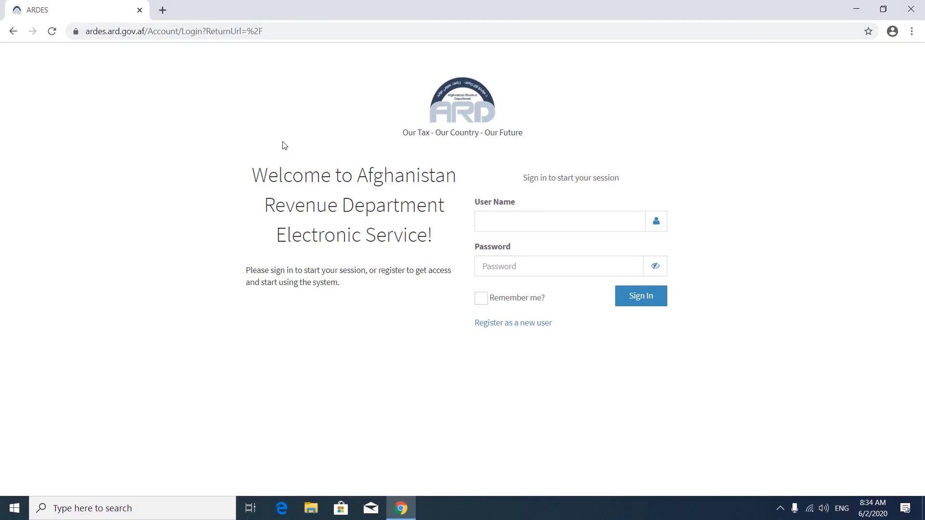
Sign in to ARDES with the account user name and password, with Remember me ticked
left_click(491, 224)
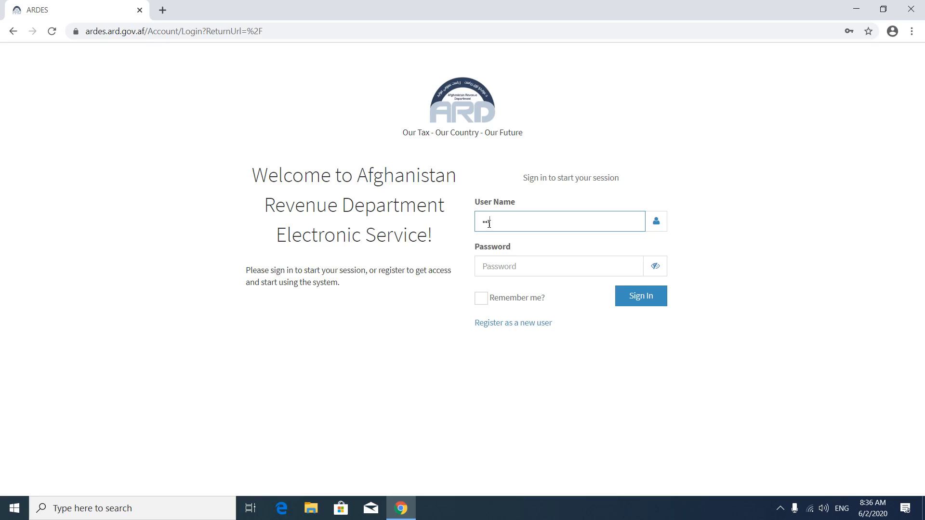
left_click(495, 262)
type("********")
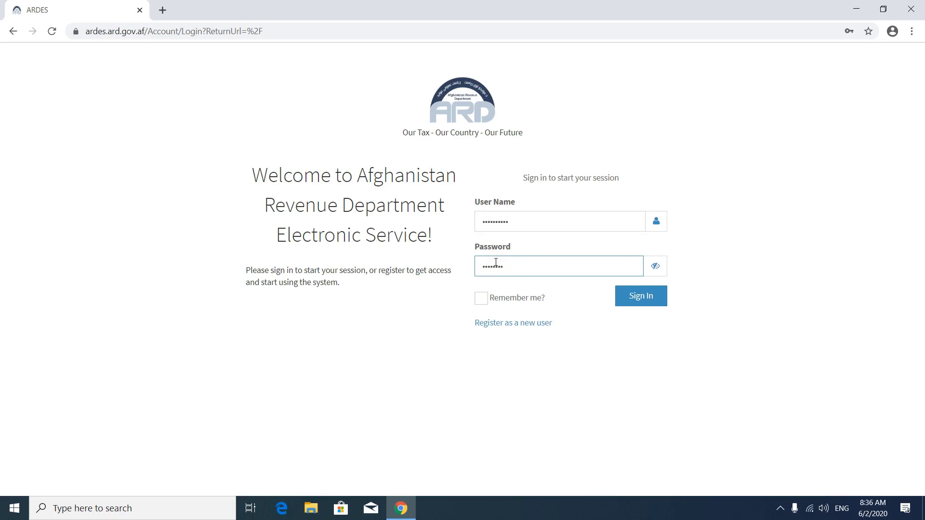
left_click(481, 298)
left_click(632, 301)
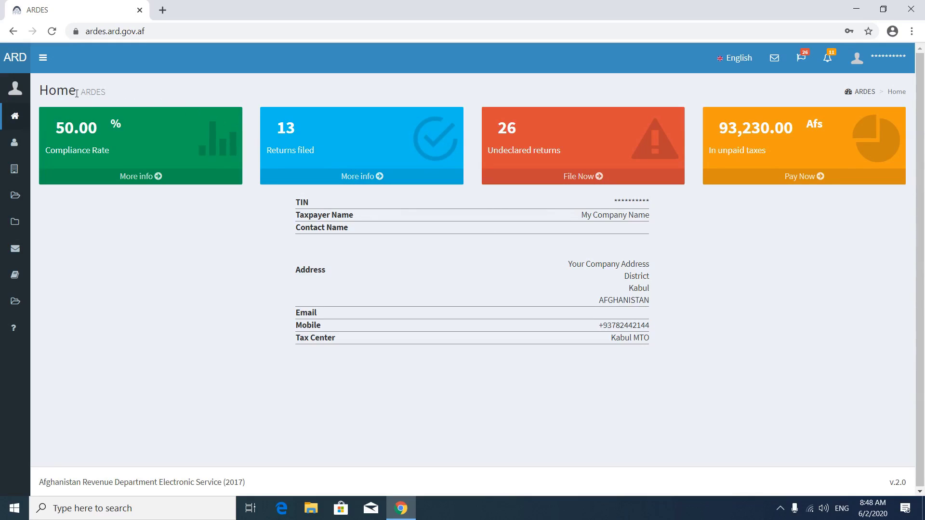
Toggle the side navigation open and closed, and try the account options menu
left_click(43, 58)
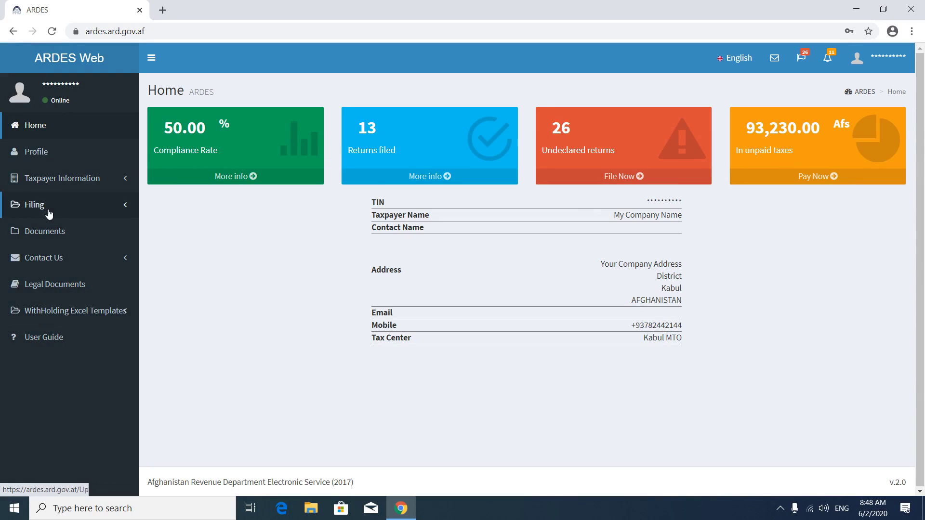
left_click(151, 59)
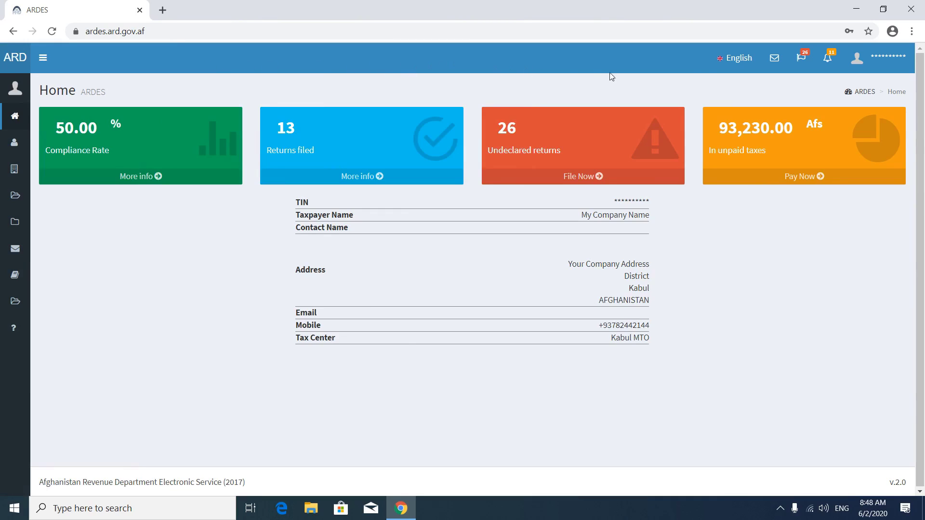
left_click(864, 71)
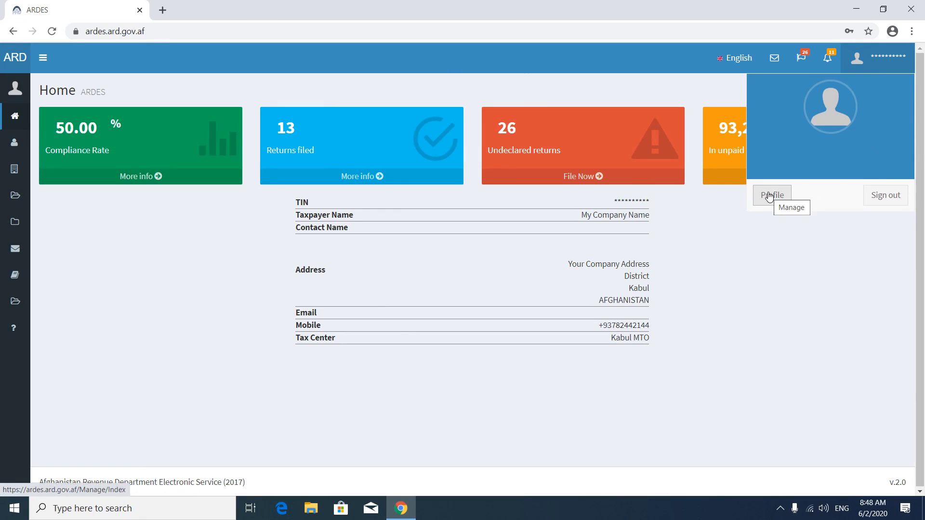
left_click(871, 63)
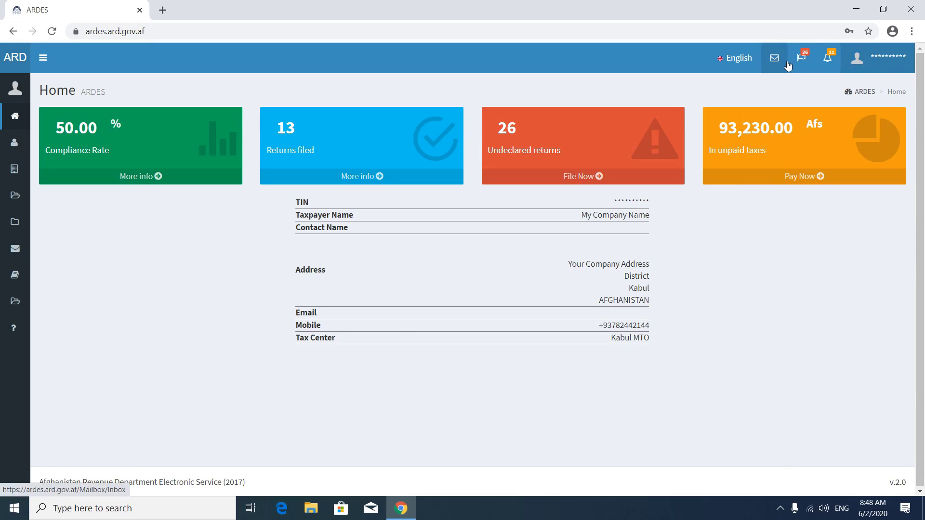
Check the interface language list and account menu, then leave the sidebar expanded
left_click(746, 64)
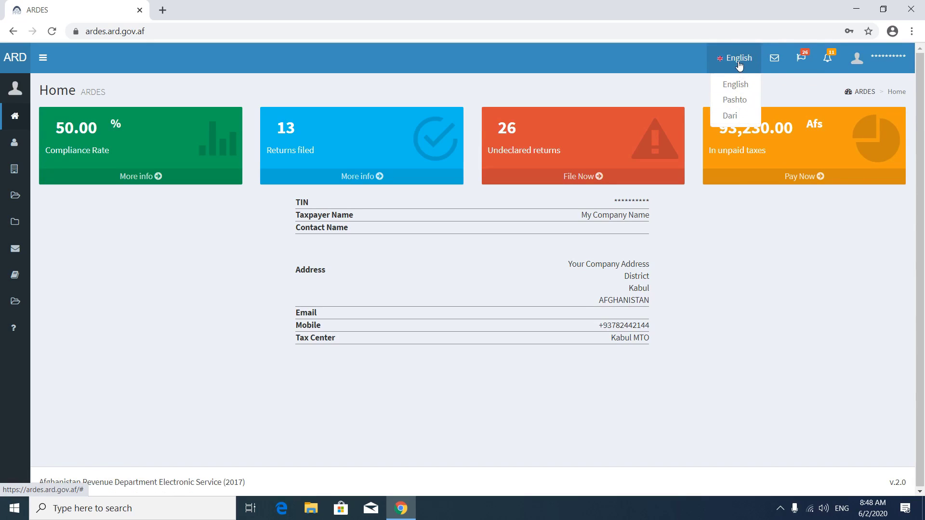
left_click(740, 64)
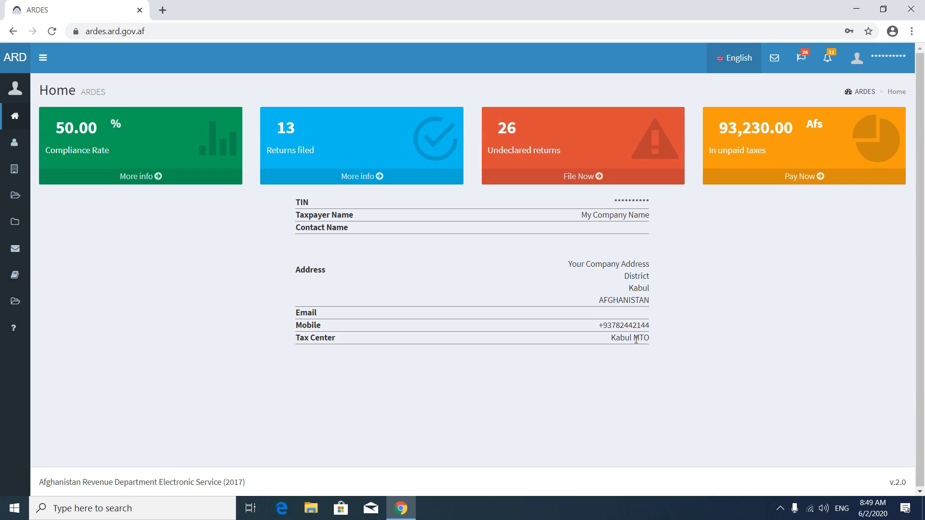
left_click(886, 69)
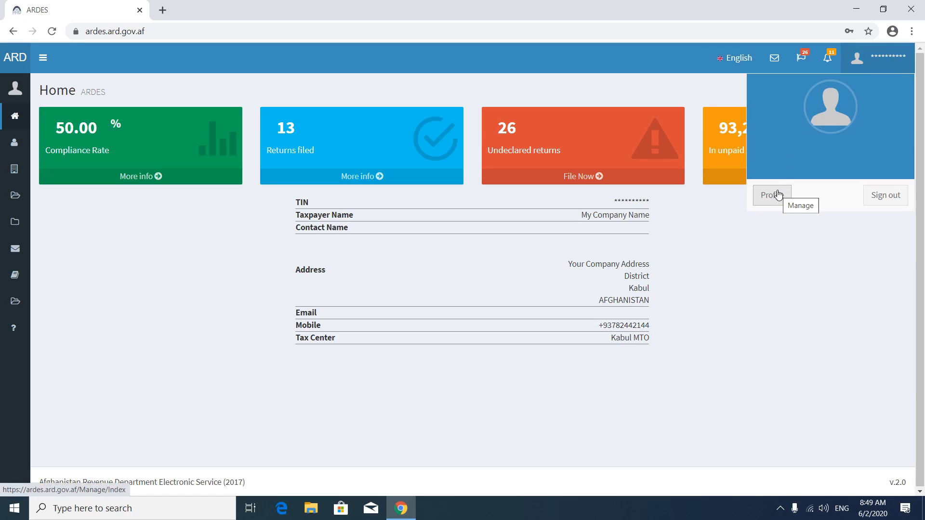
left_click(657, 93)
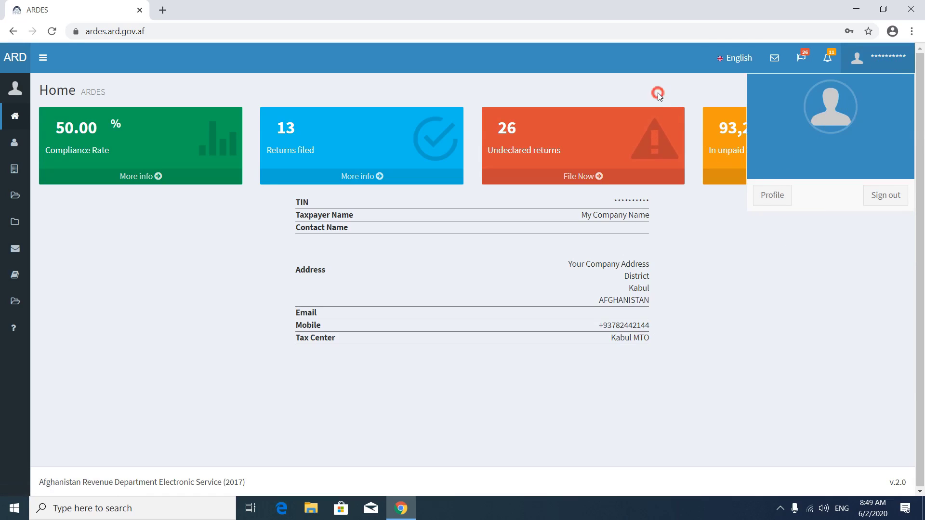
left_click(43, 58)
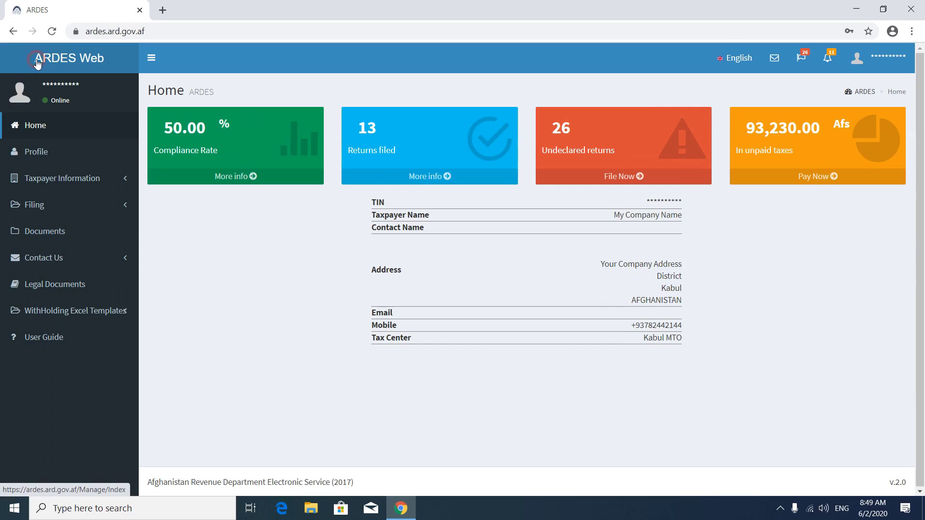
Open Profile settings and start adding a Tax Representative
left_click(42, 152)
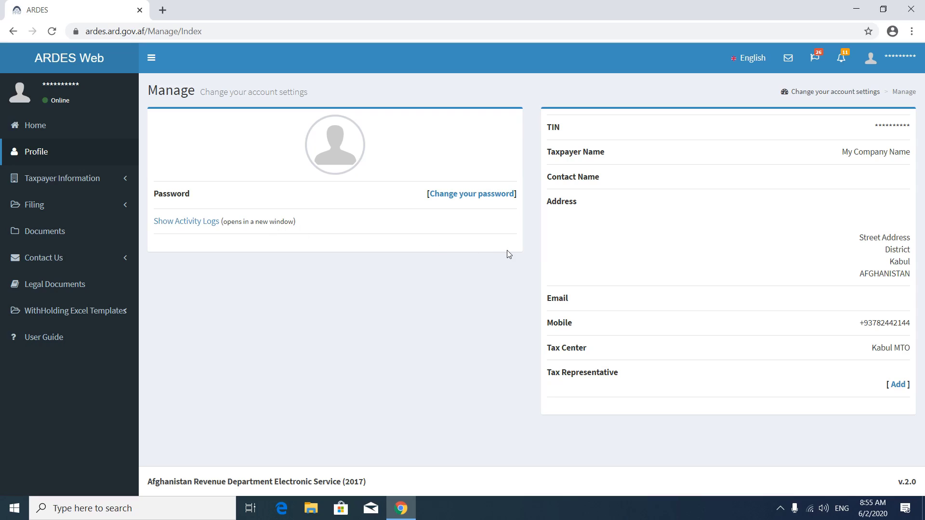
left_click(893, 384)
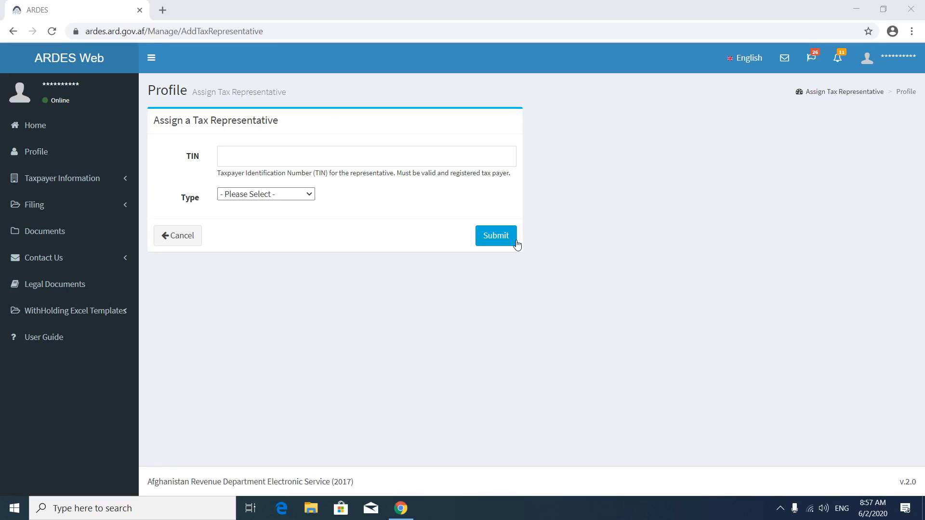
Enter a representative TIN with type ACCOUNTANT, then cancel the form
left_click(380, 155)
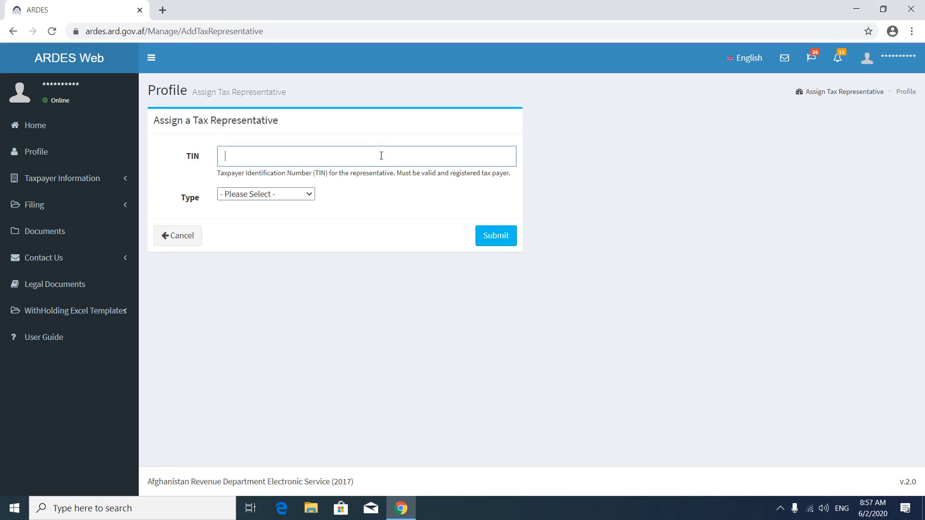
type("1")
left_click(309, 193)
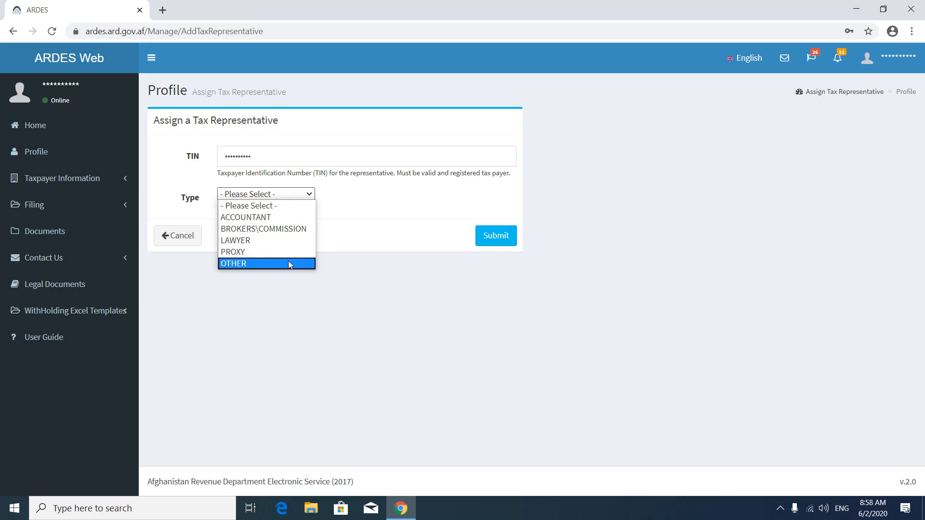
left_click(268, 221)
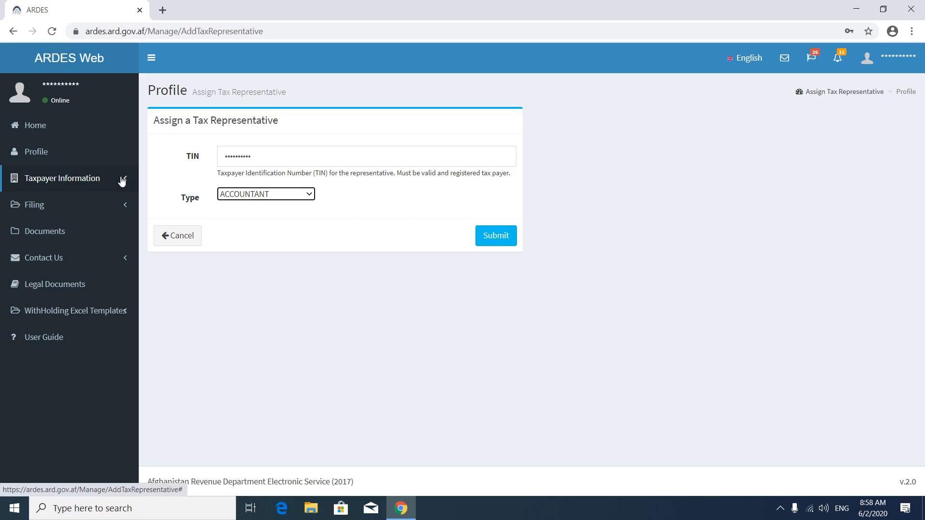
left_click(178, 235)
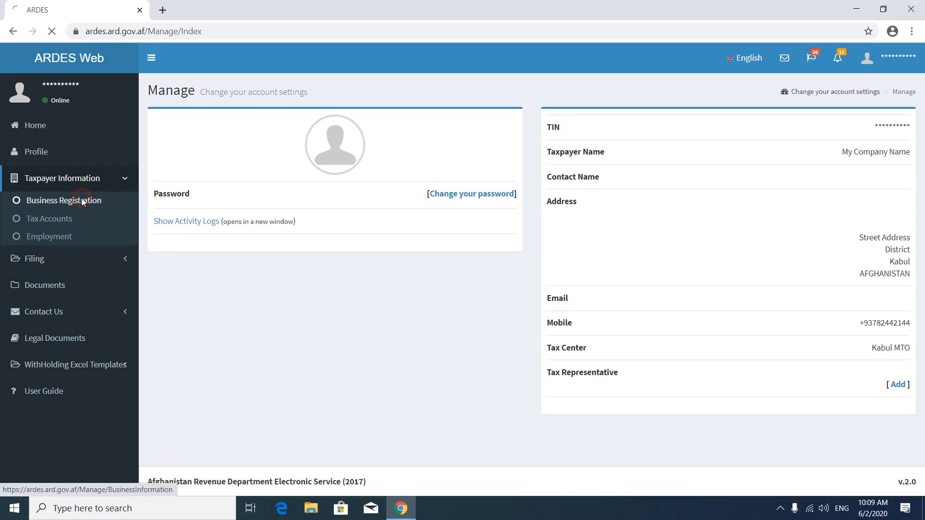
Open Business Registration under Taxpayer Information to view My Company Name's details
left_click(83, 199)
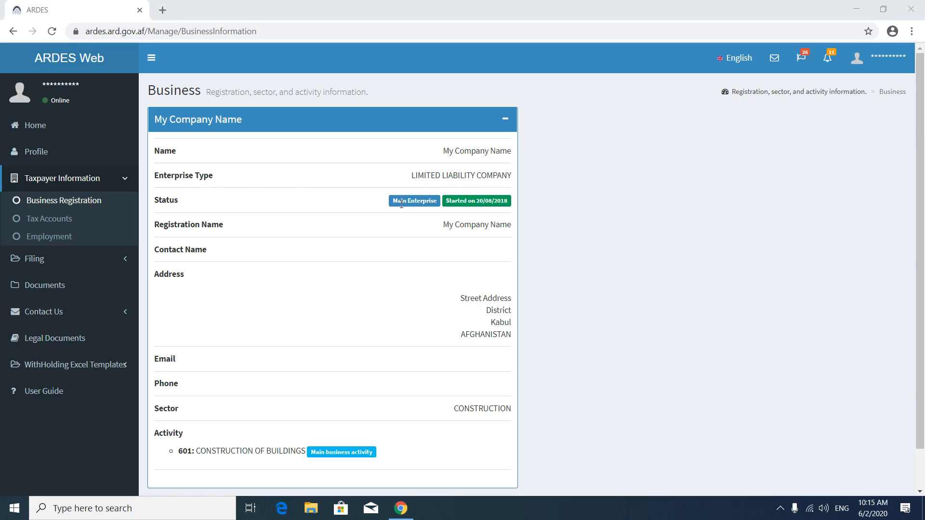
mouse_move(505, 202)
Open Tax Accounts and review the Wages Withholding, 4% Business Receipts and Corporate Income Tax cards
left_click(63, 220)
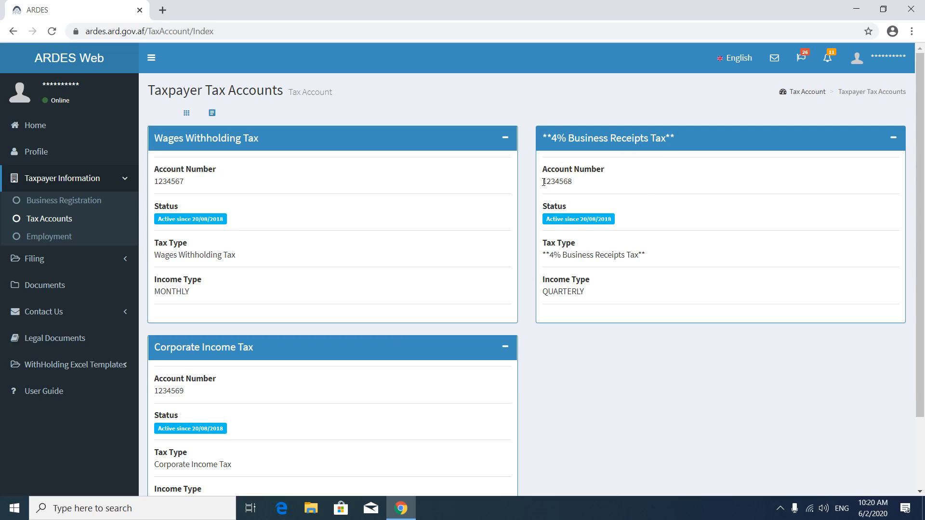
scroll(581, 279, "down", 2)
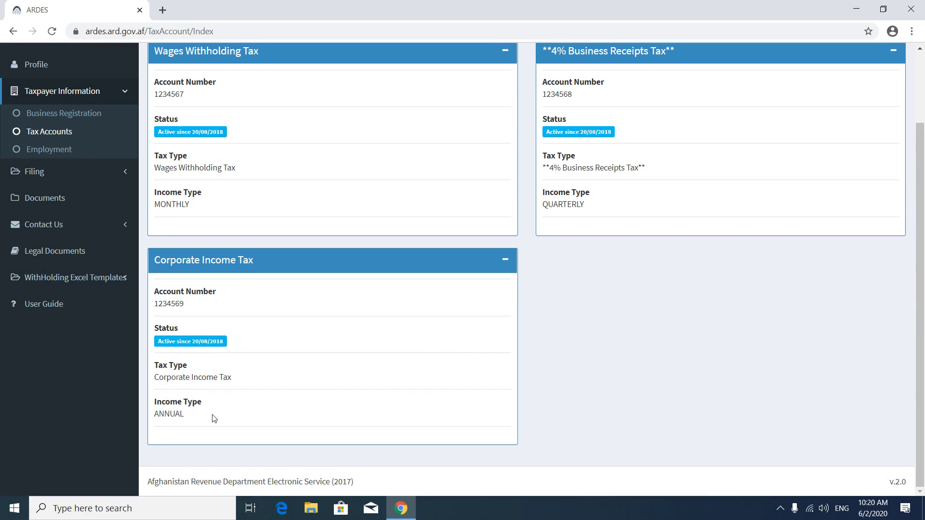
scroll(243, 308, "up", 2)
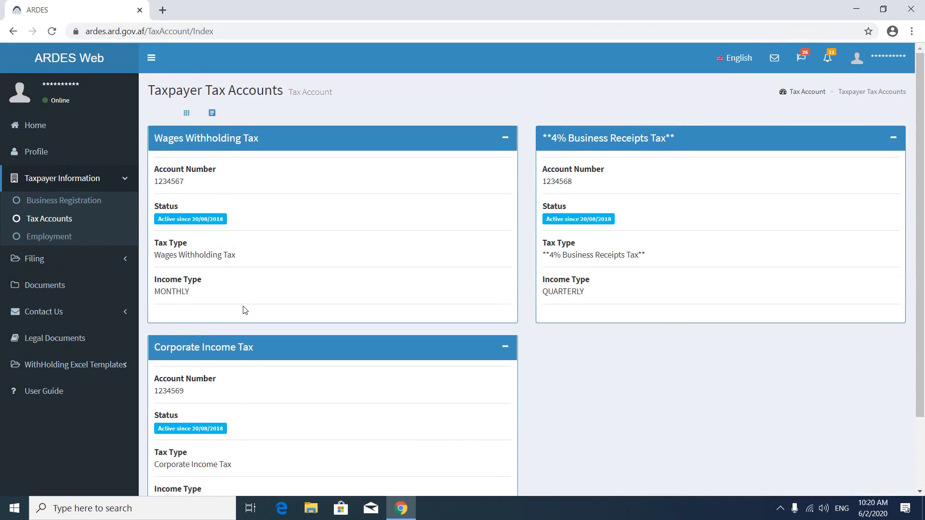
View the empty List of Employees, then collapse Taxpayer Information and expand Filing
left_click(47, 237)
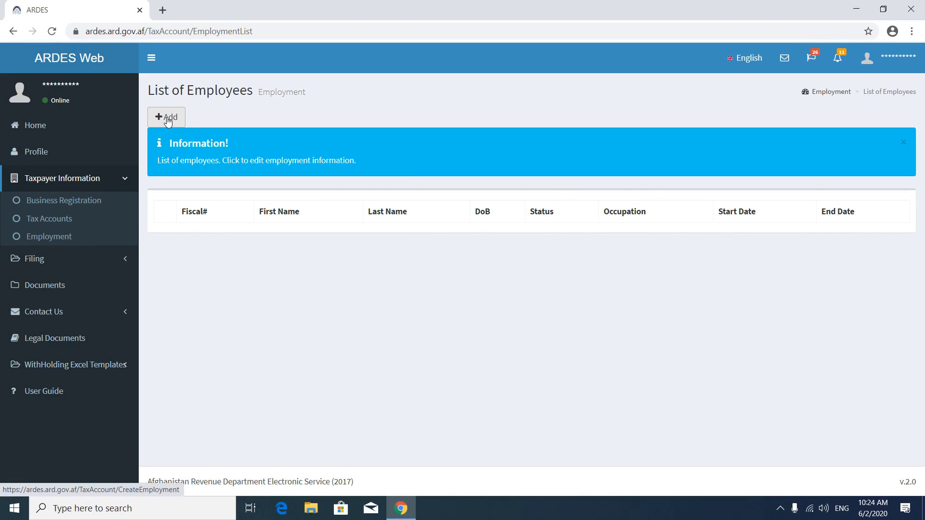
left_click(110, 178)
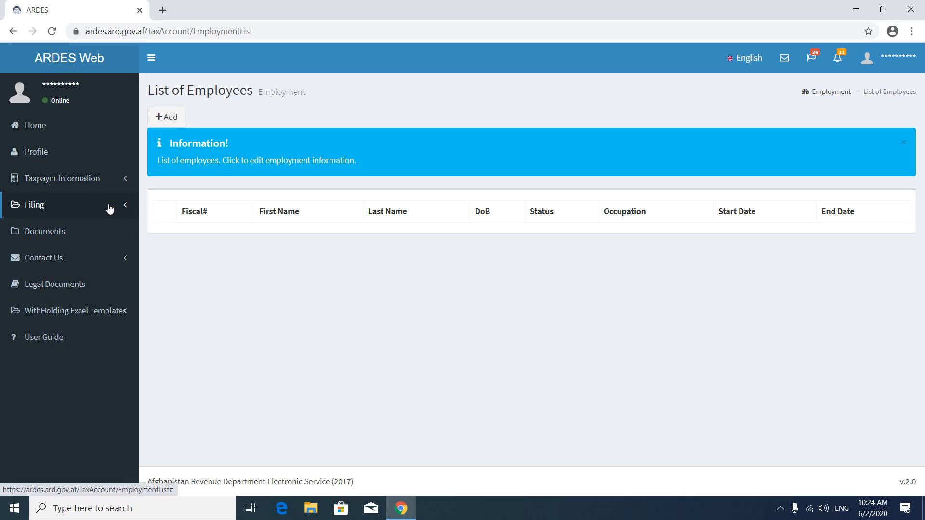
left_click(108, 205)
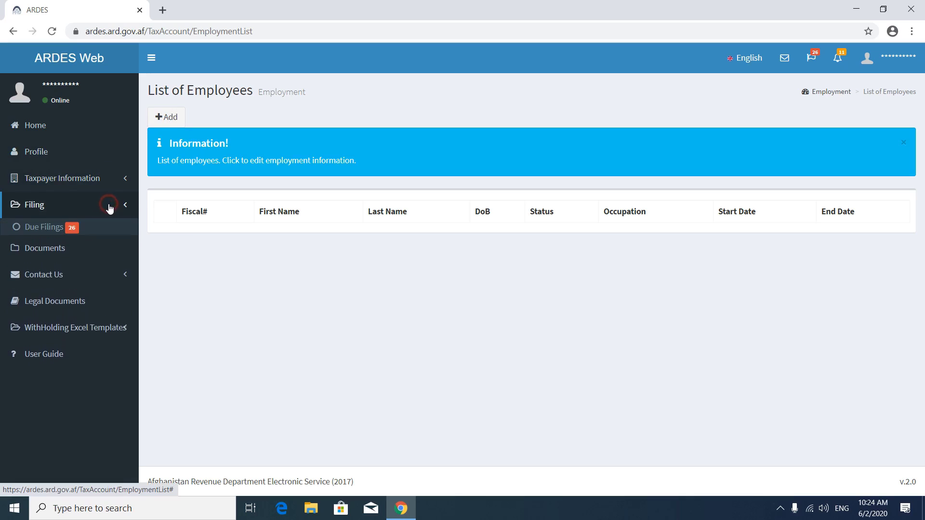
Open Due Filings, page through its three result pages and dismiss both banners
left_click(53, 231)
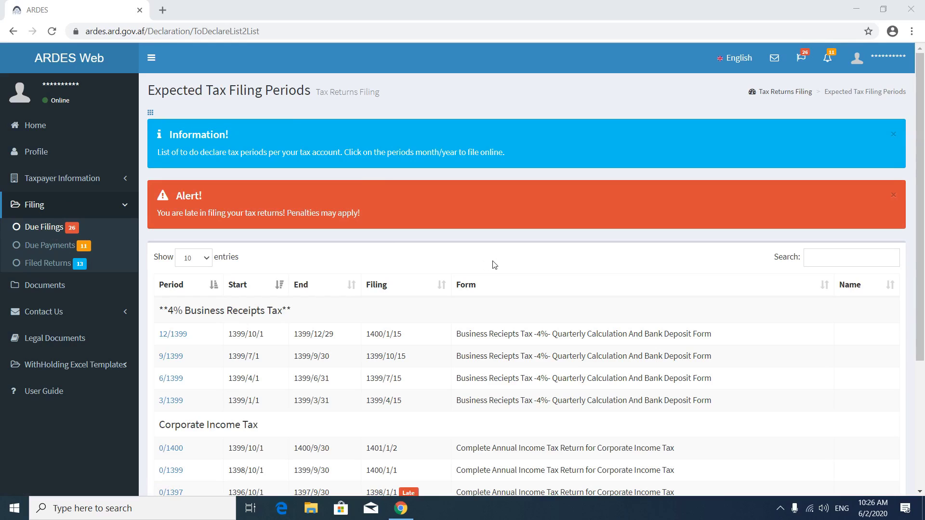
scroll(492, 265, "down", 4)
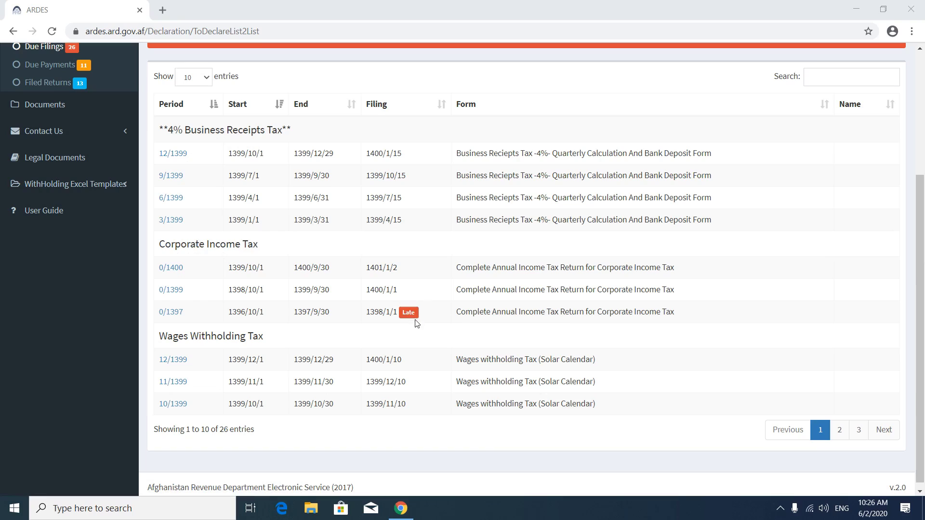
mouse_move(418, 313)
scroll(253, 348, "down", 1)
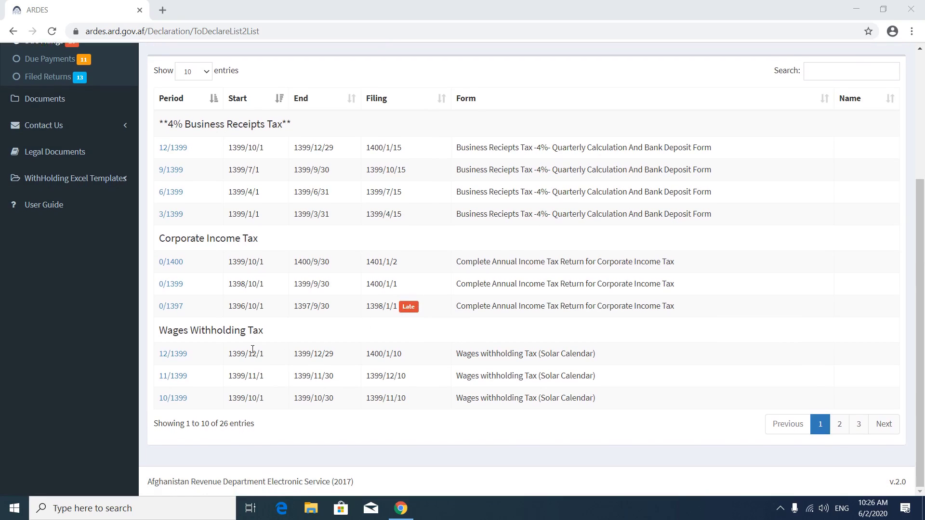
left_click(895, 430)
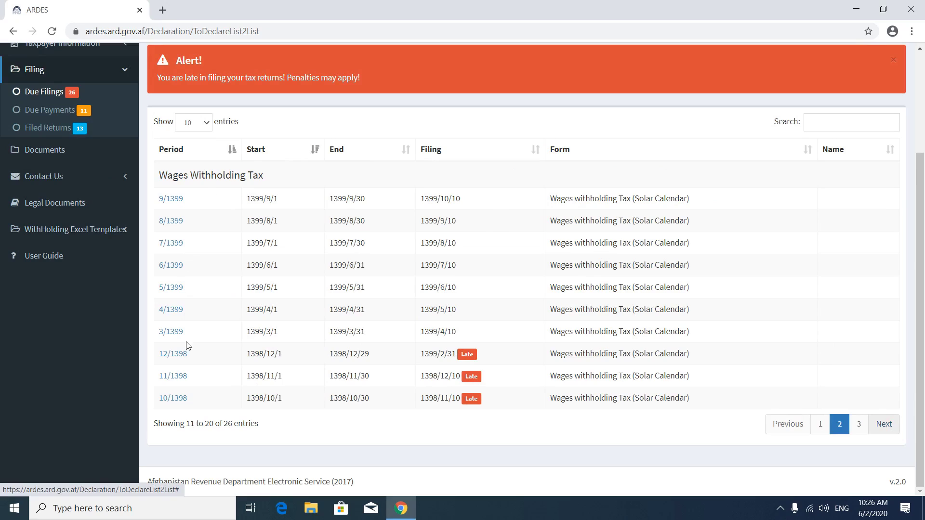
left_click(885, 424)
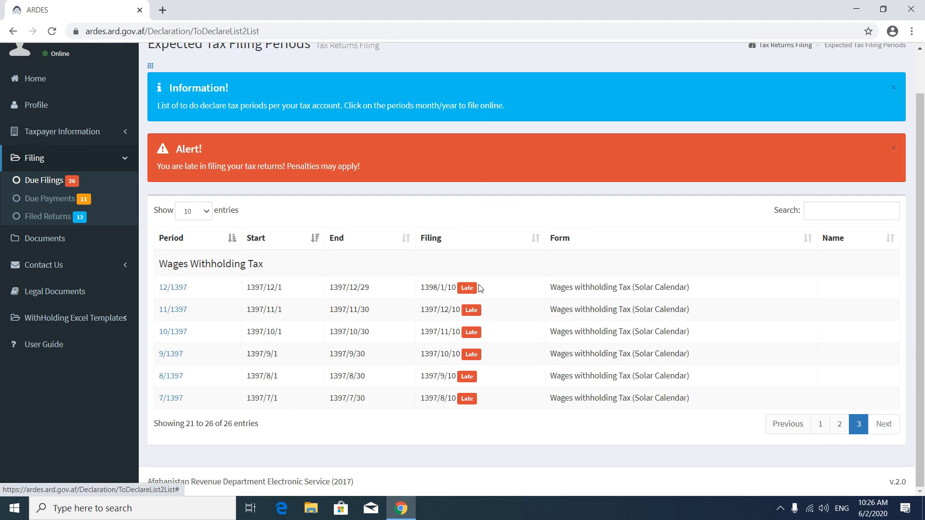
scroll(479, 286, "up", 1)
left_click(892, 195)
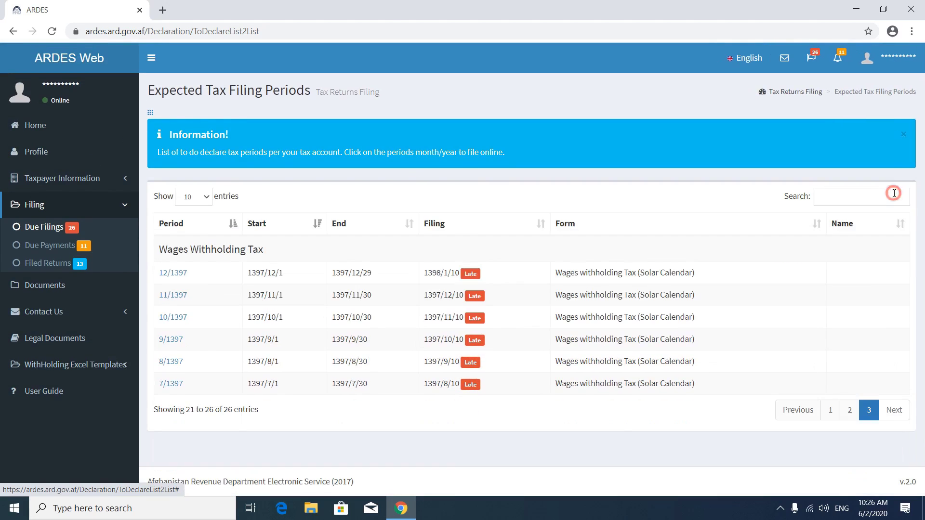
left_click(904, 133)
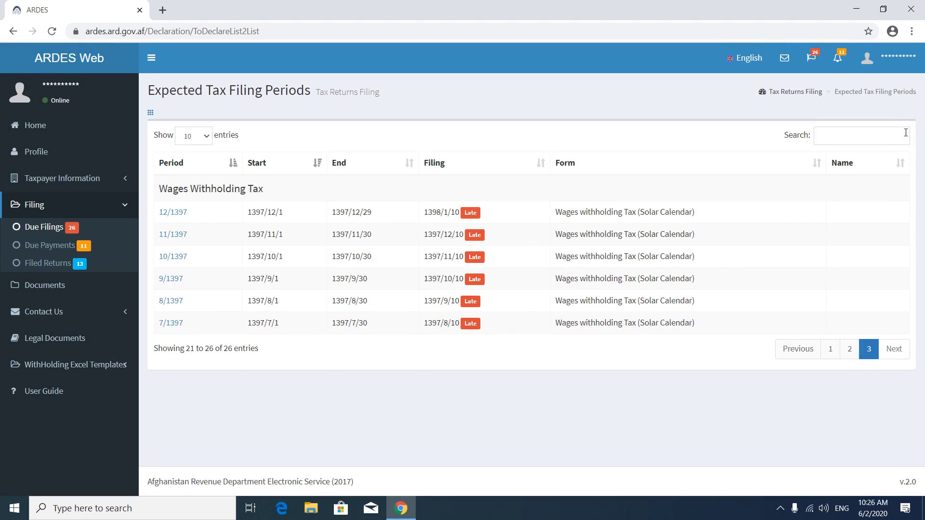
left_click(829, 349)
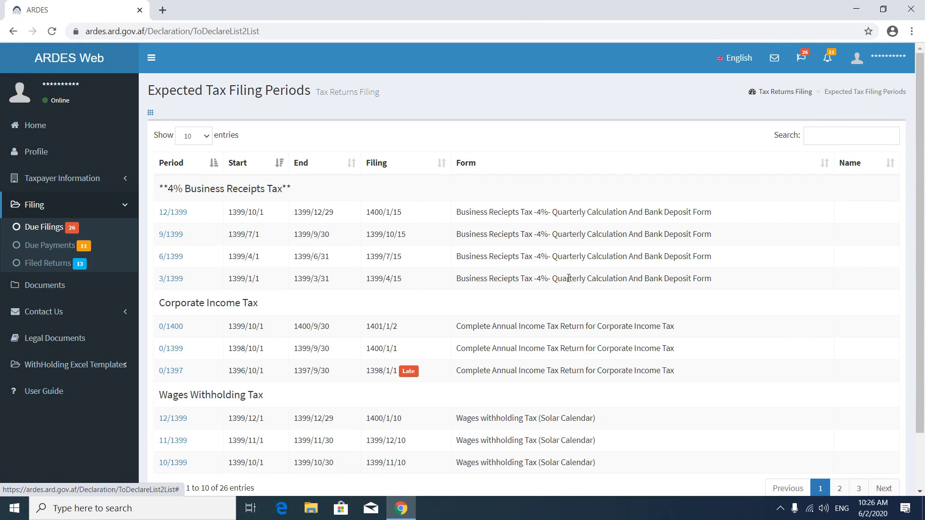
Show 100 entries per page so all 26 filing periods fit on one page
left_click(205, 136)
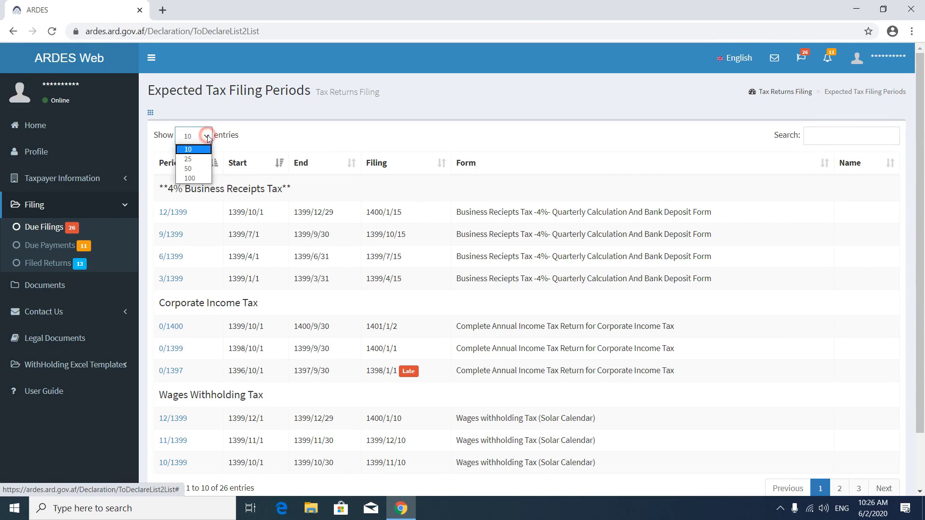
left_click(198, 159)
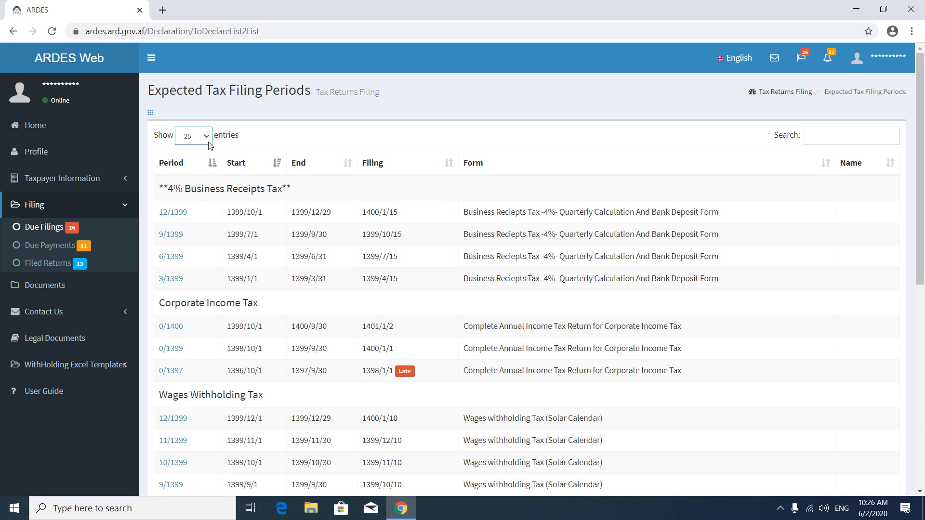
scroll(311, 200, "down", 7)
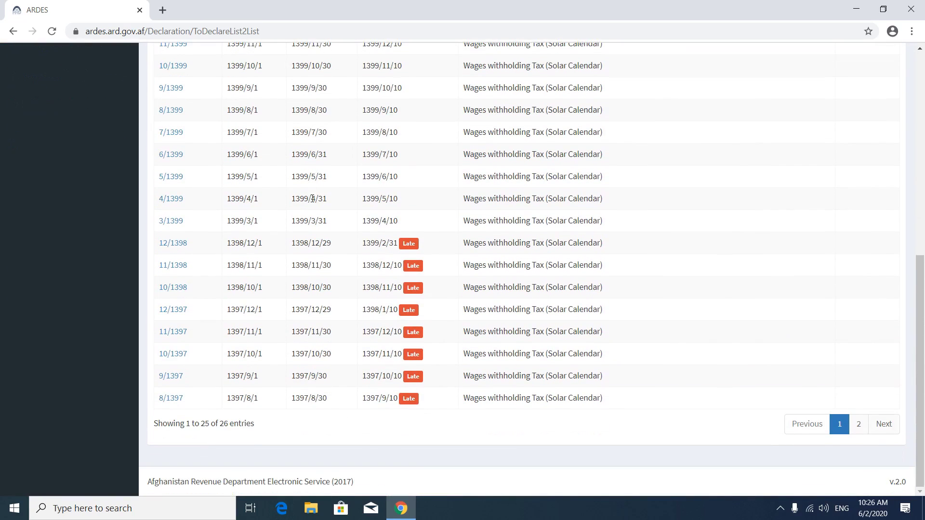
scroll(312, 198, "up", 1)
scroll(312, 197, "up", 6)
left_click(206, 100)
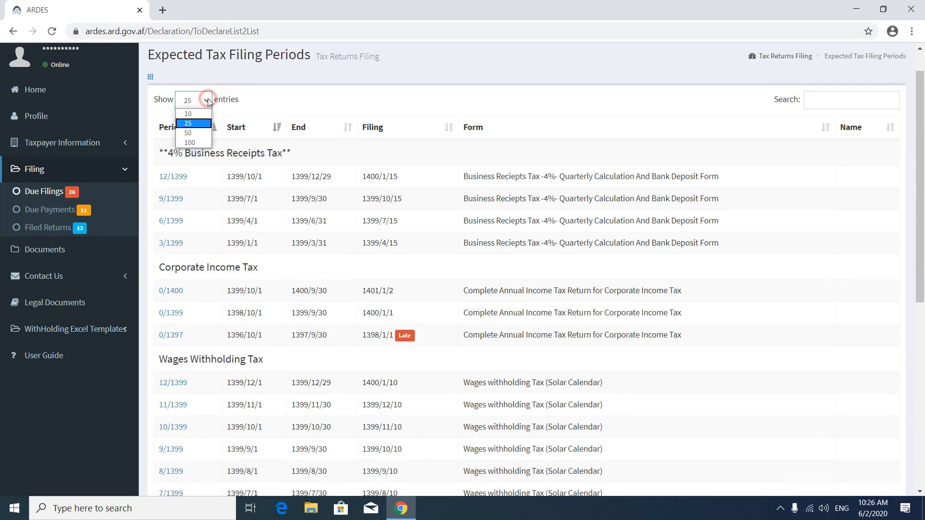
left_click(206, 142)
scroll(412, 206, "down", 8)
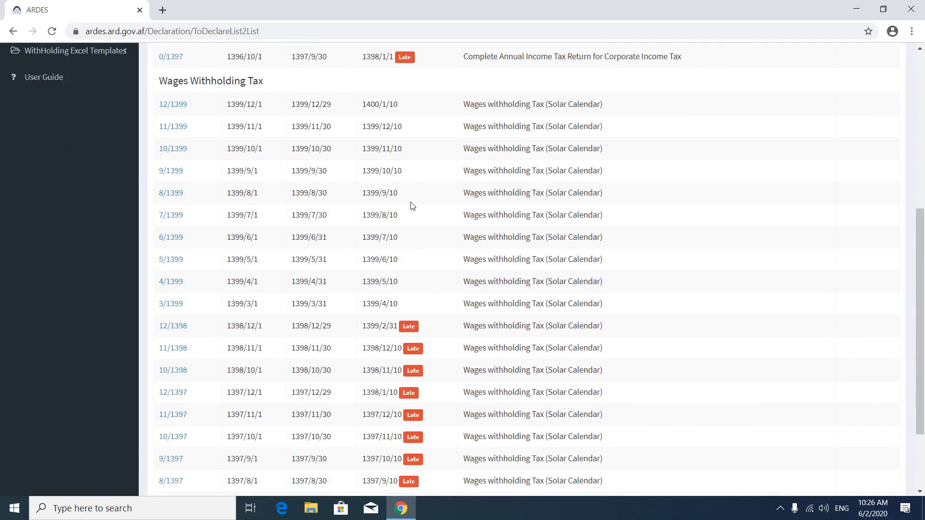
scroll(412, 206, "up", 8)
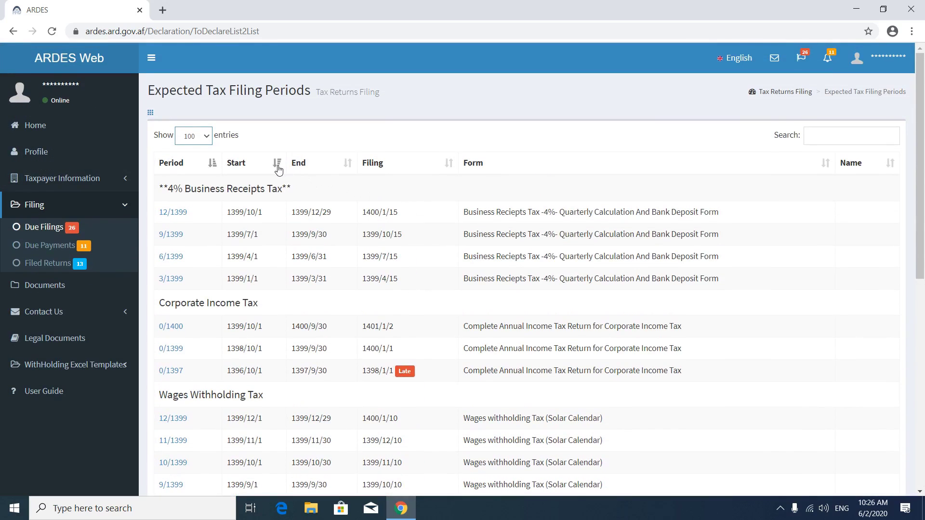
Sort the filing periods by Period, Start, End and finally Filing date
left_click(212, 165)
left_click(213, 164)
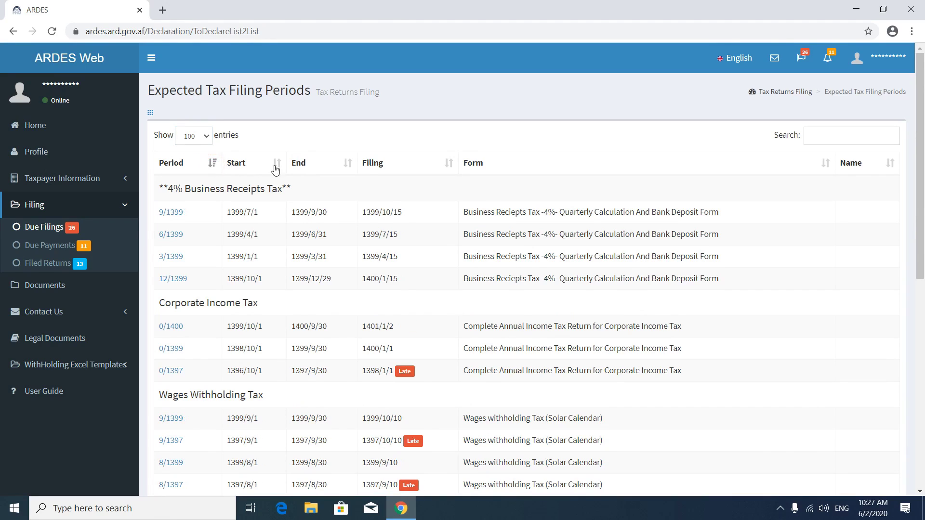
left_click(277, 164)
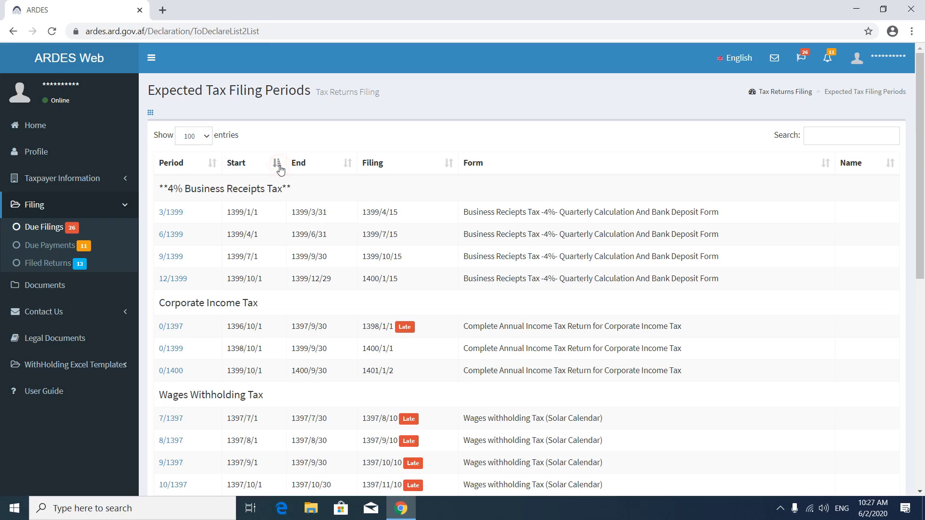
left_click(347, 163)
left_click(347, 164)
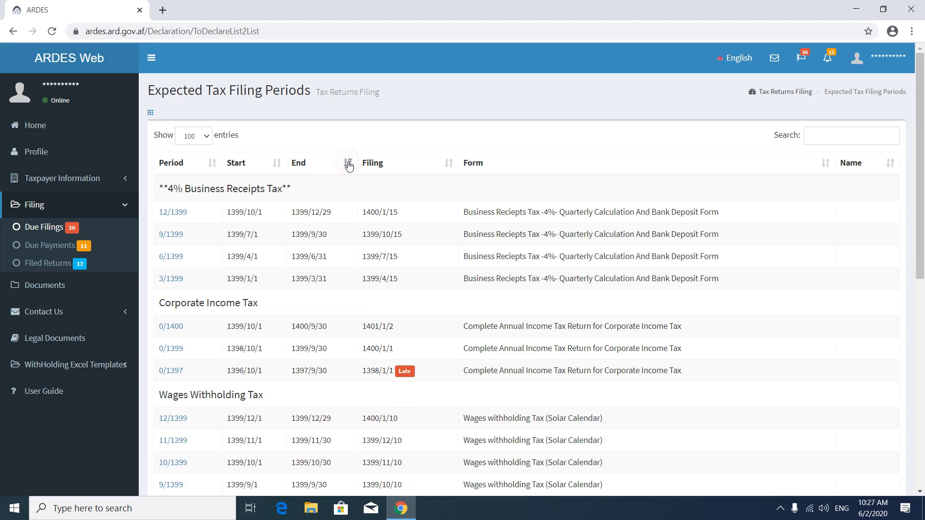
left_click(449, 164)
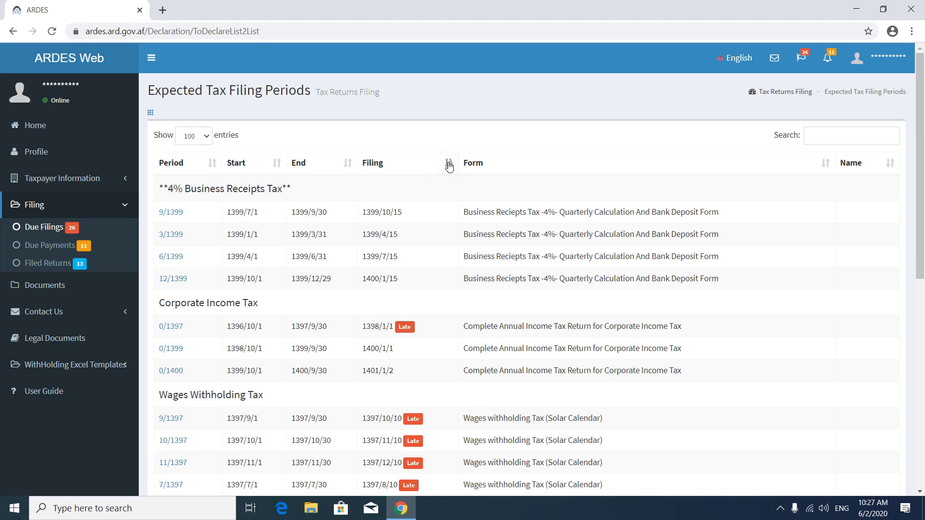
left_click(814, 137)
type("1399")
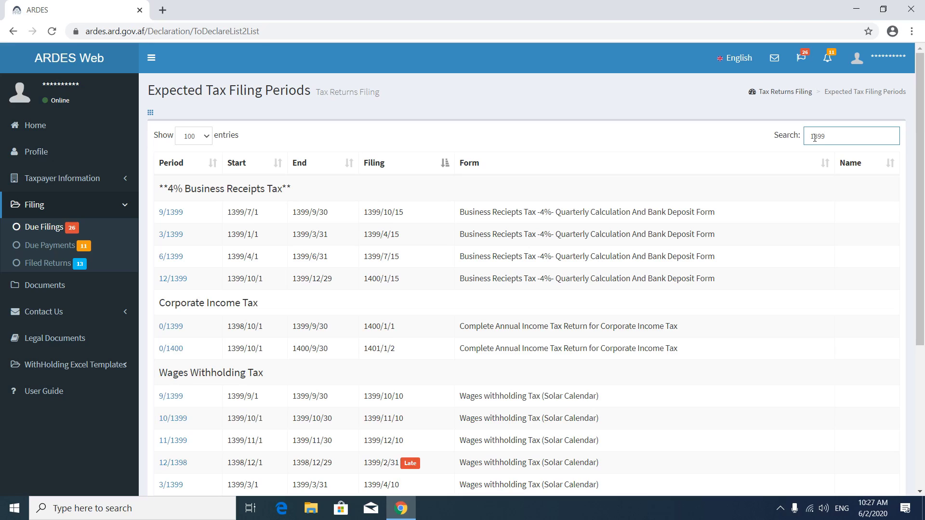
left_click_drag(828, 137, 808, 138)
type("Rent")
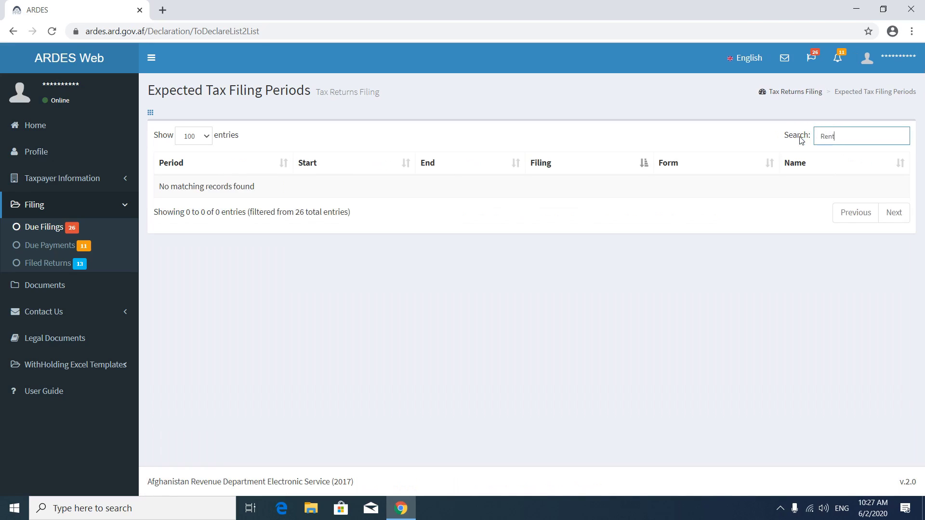
key("BackSpace")
key("BackSpace")
key("BackSpace")
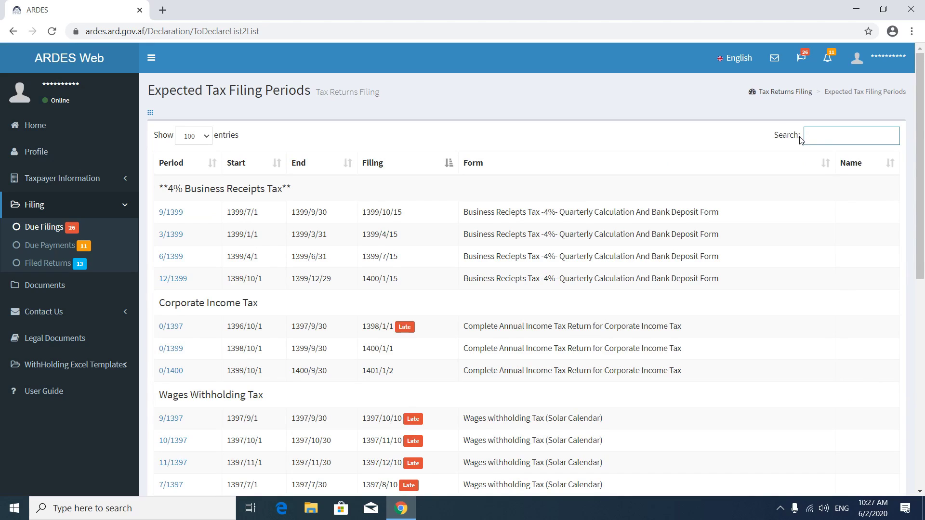
type("wages")
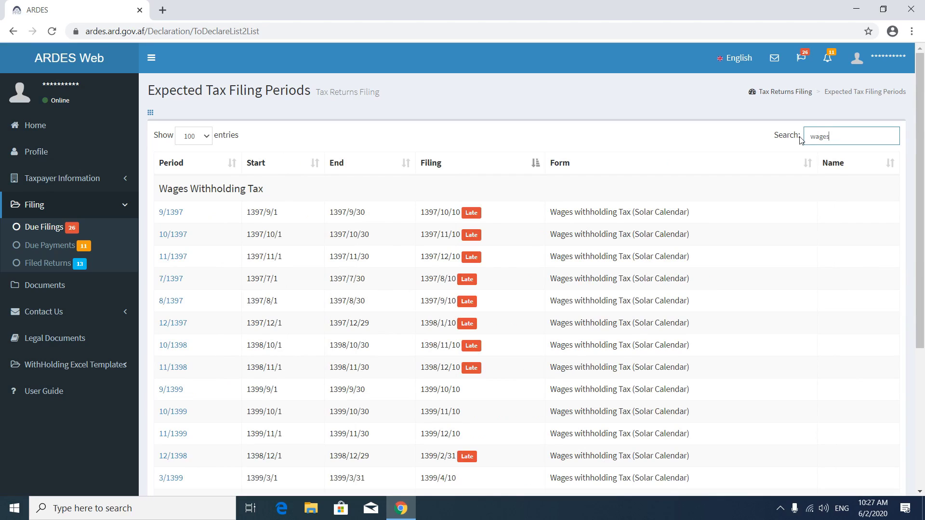
key("BackSpace")
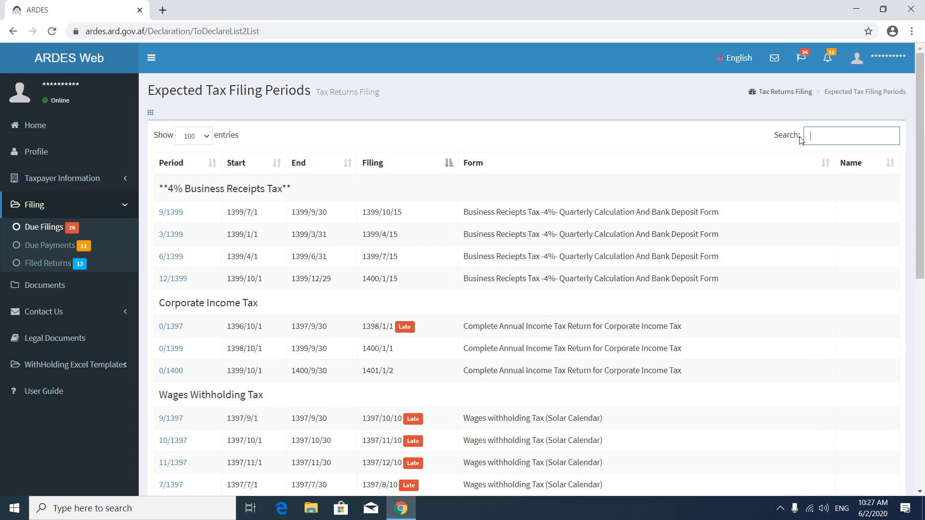
List the 11 late Wages Withholding payments under Due Payments and dismiss the Alert and Information banners
left_click(65, 245)
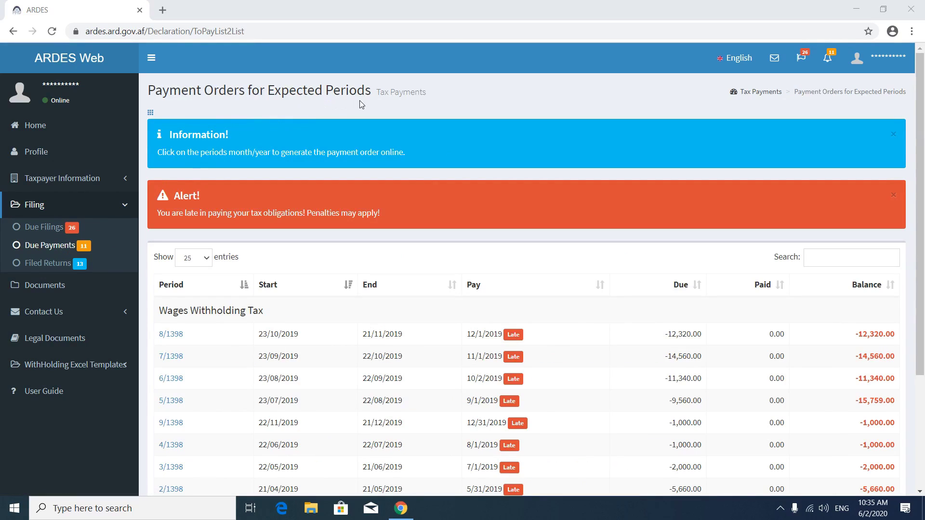
scroll(584, 158, "down", 3)
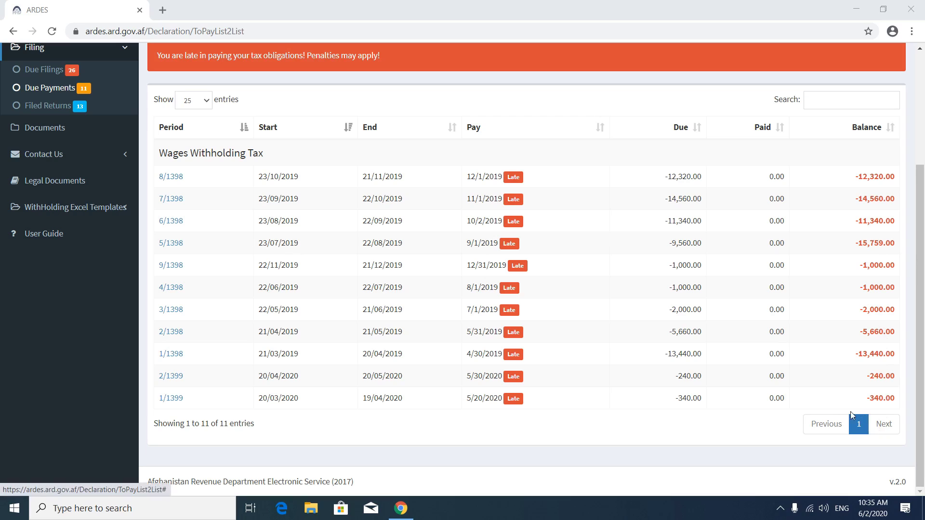
scroll(810, 239, "up", 1)
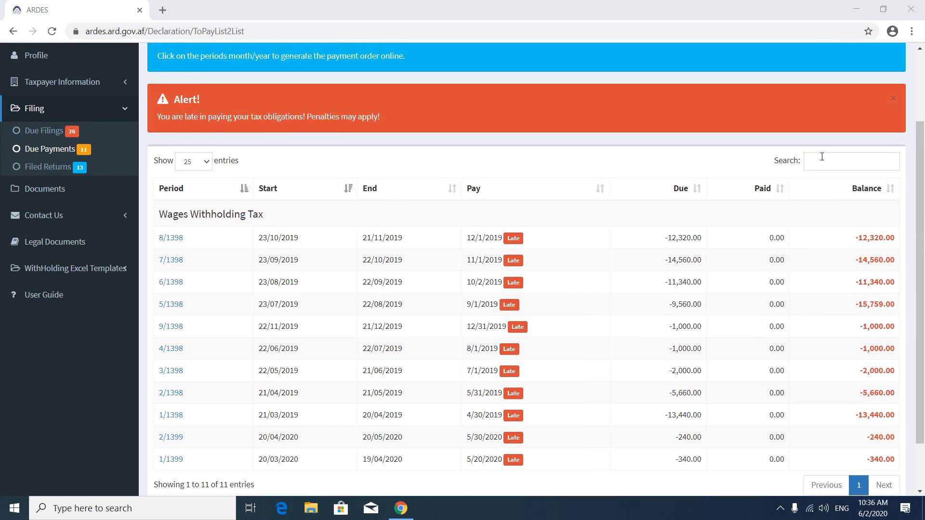
scroll(902, 183, "up", 2)
left_click(893, 194)
left_click(894, 134)
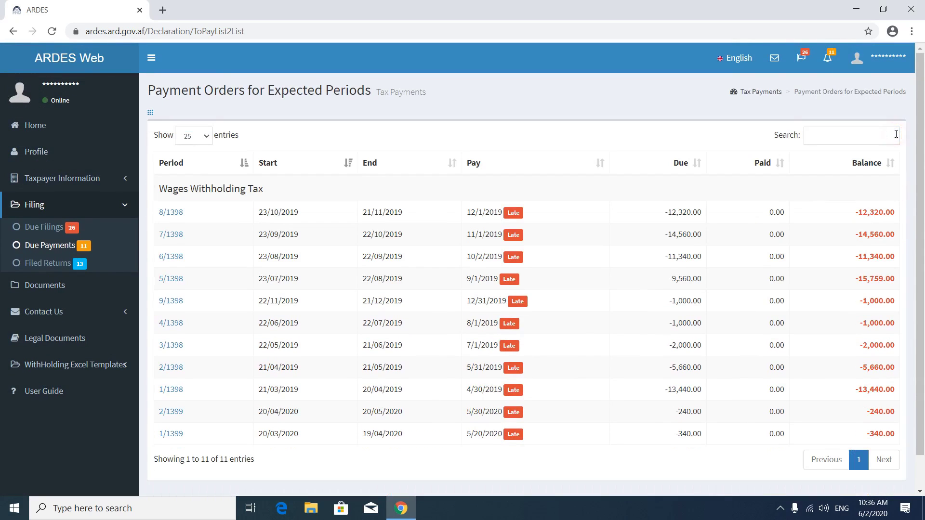
Scroll through the 13 declared periods under Filed Returns, then collapse the Filing submenu
left_click(42, 266)
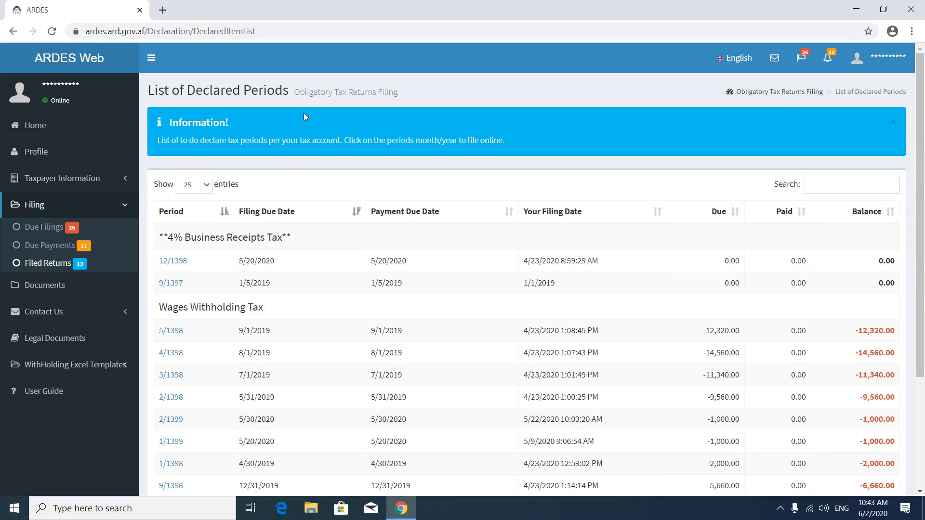
scroll(319, 261, "down", 3)
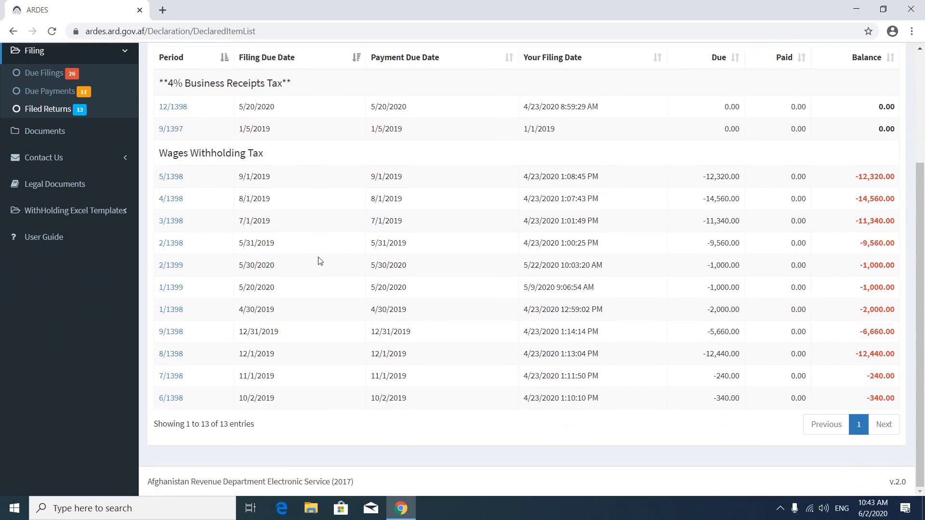
scroll(319, 260, "up", 3)
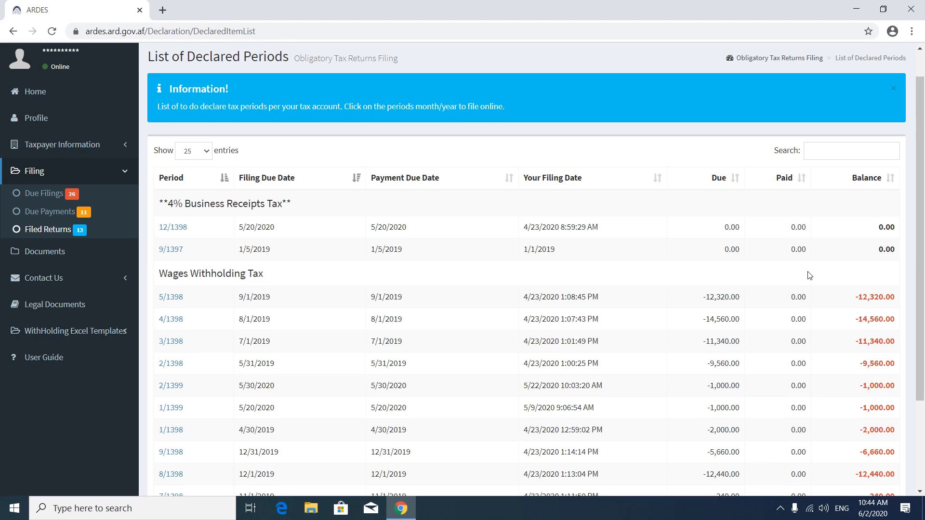
scroll(809, 275, "down", 1)
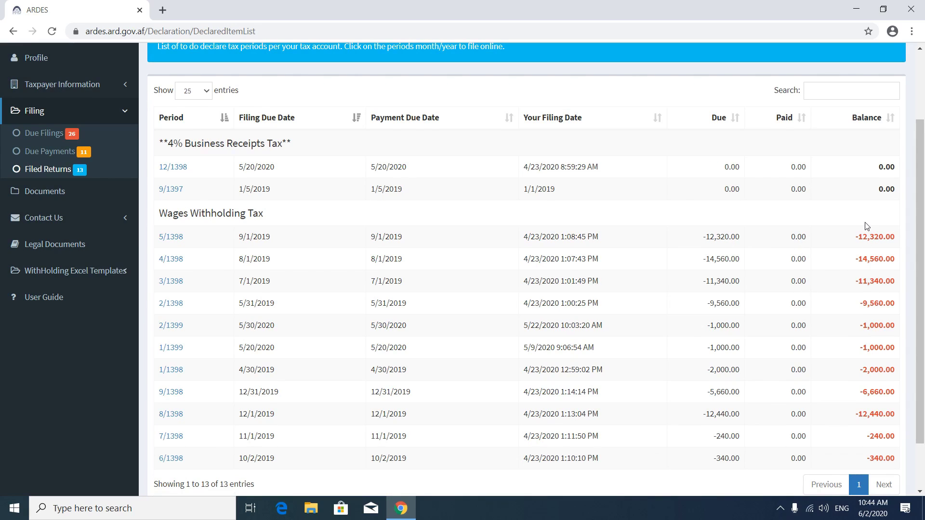
scroll(867, 226, "up", 2)
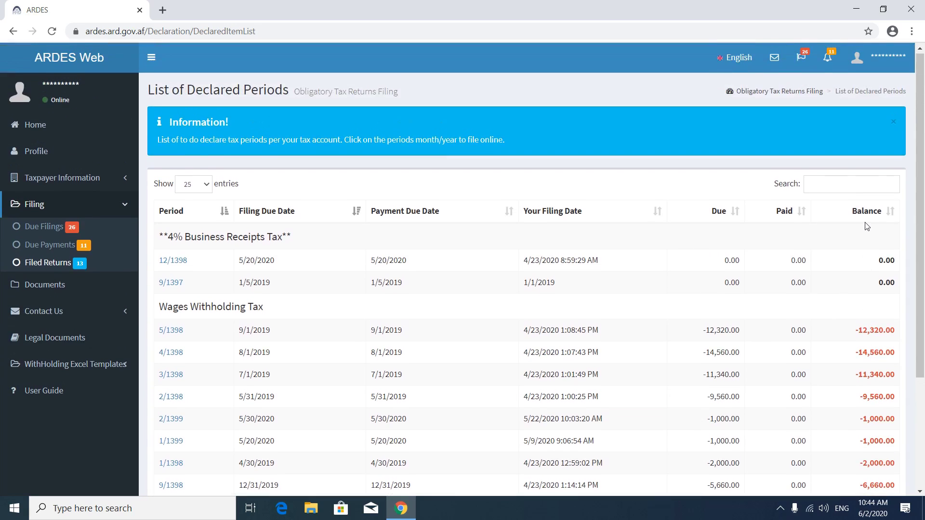
left_click(123, 208)
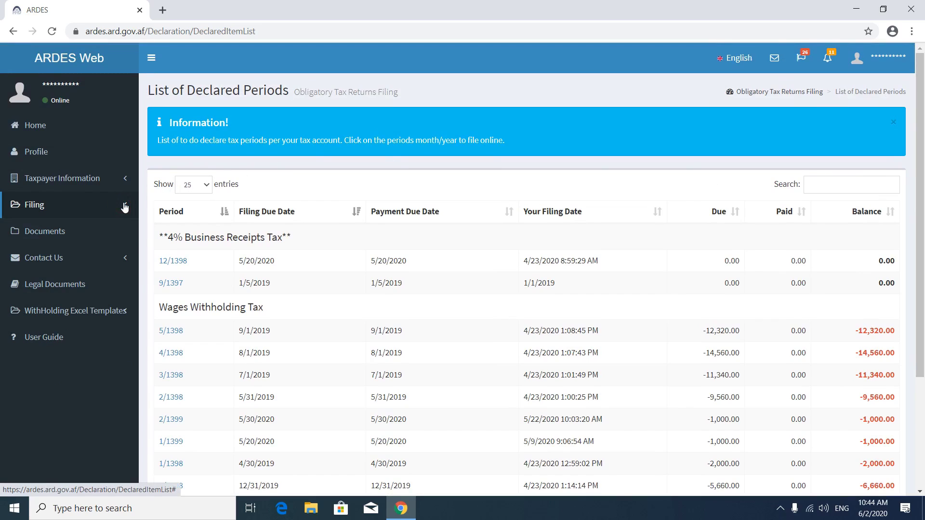
Show the Documents Repository with the Registration Confirmation PDF (ID 10000) and expand Contact Us
left_click(49, 233)
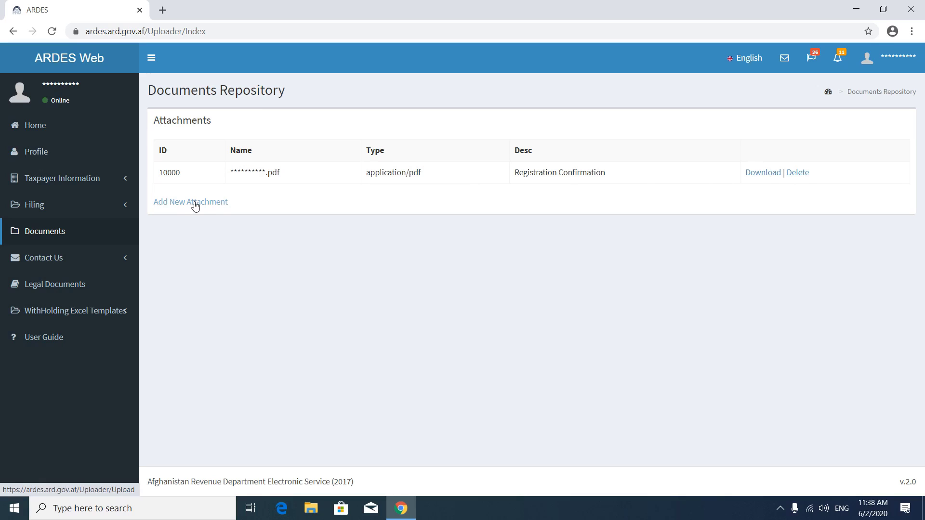
left_click(84, 267)
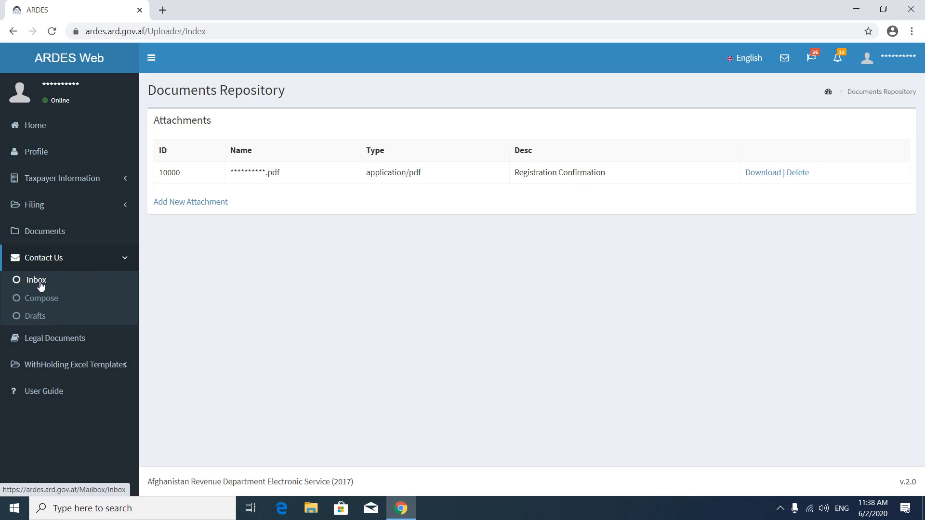
Check the Inbox, start a new message through its To, Subject and body fields, then go to Legal Documents
left_click(41, 286)
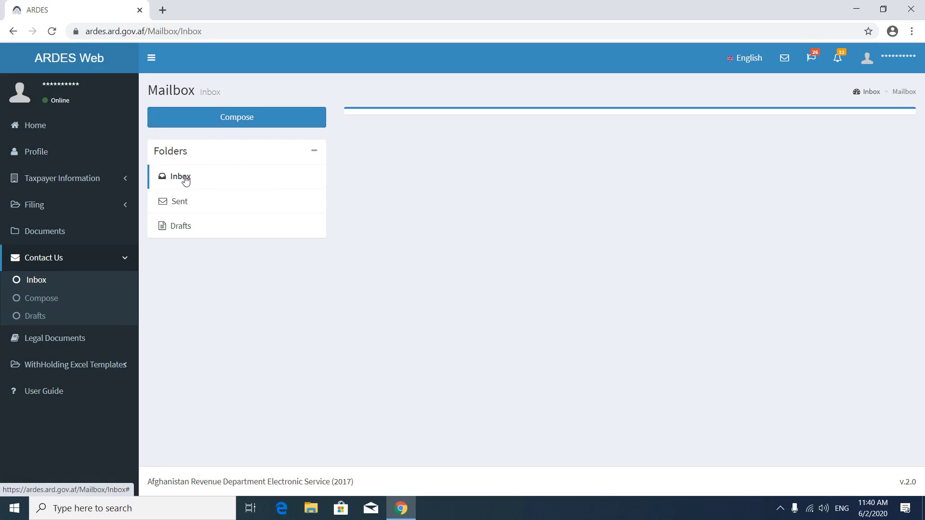
left_click(249, 118)
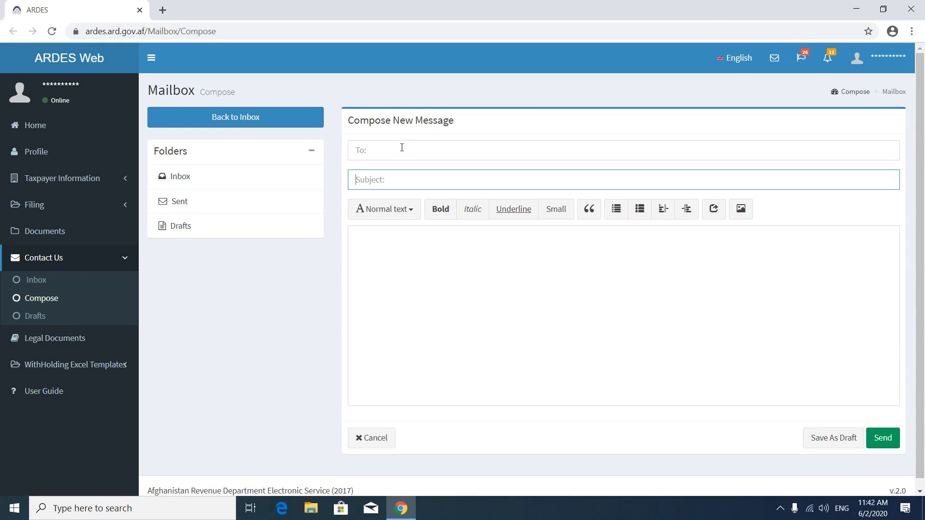
left_click(402, 147)
left_click(411, 180)
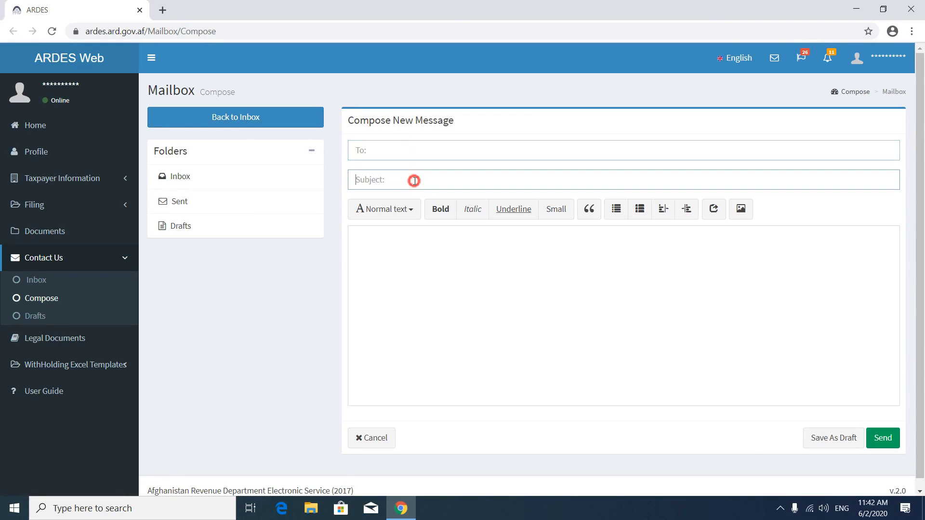
left_click(406, 263)
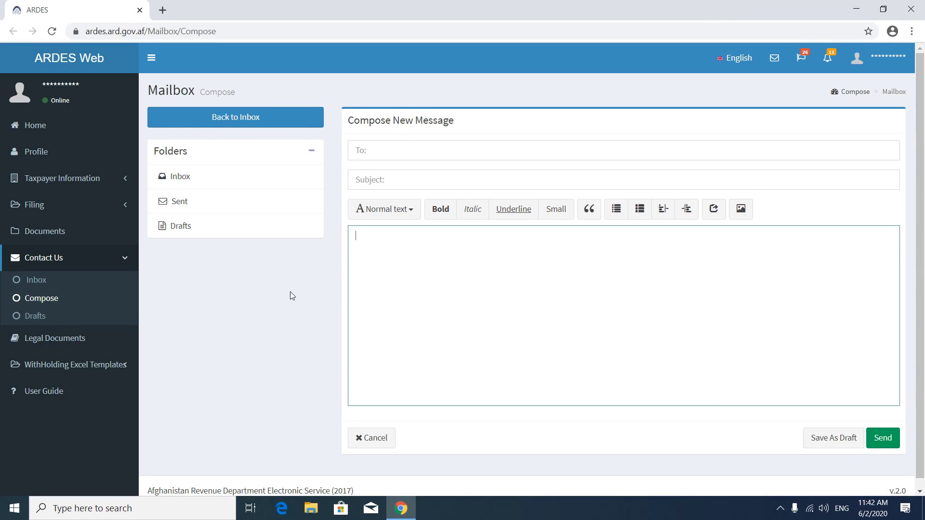
left_click(56, 345)
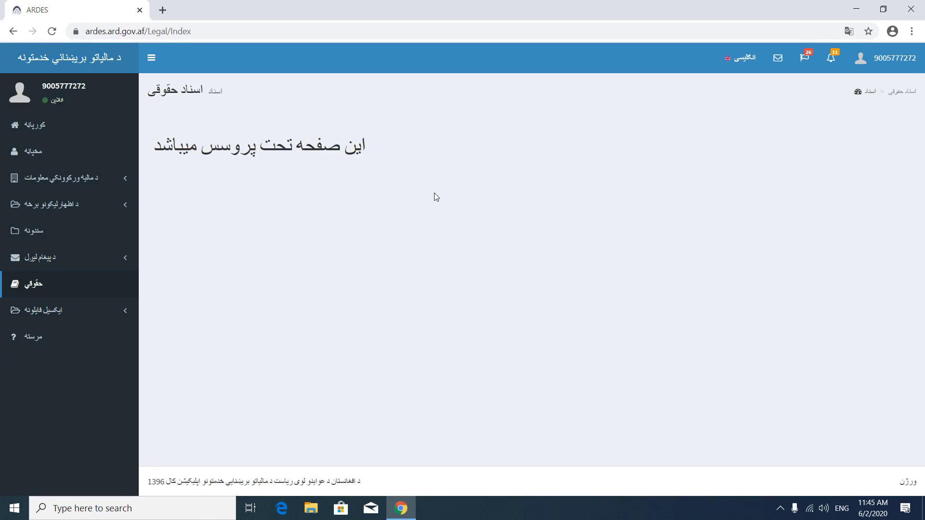
Show the User Guide page and expand the WithHolding Excel Templates list
left_click(45, 343)
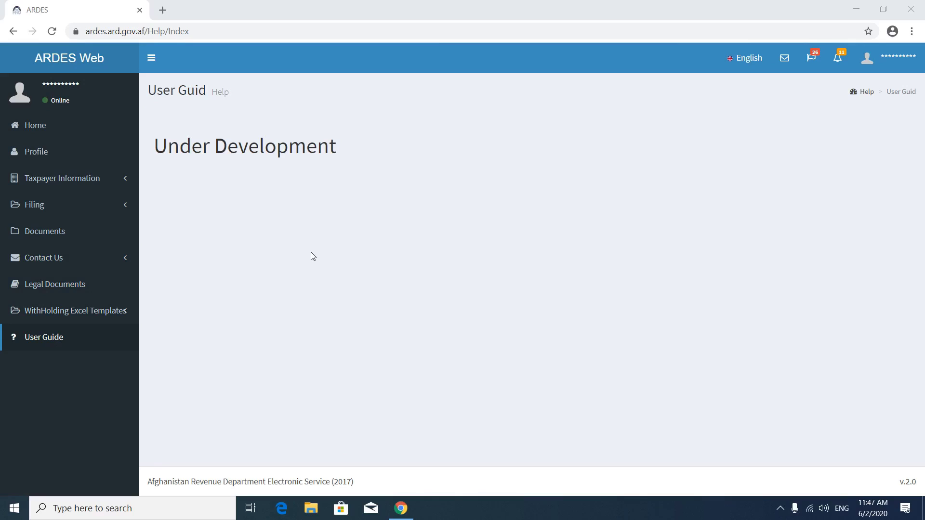
left_click(98, 315)
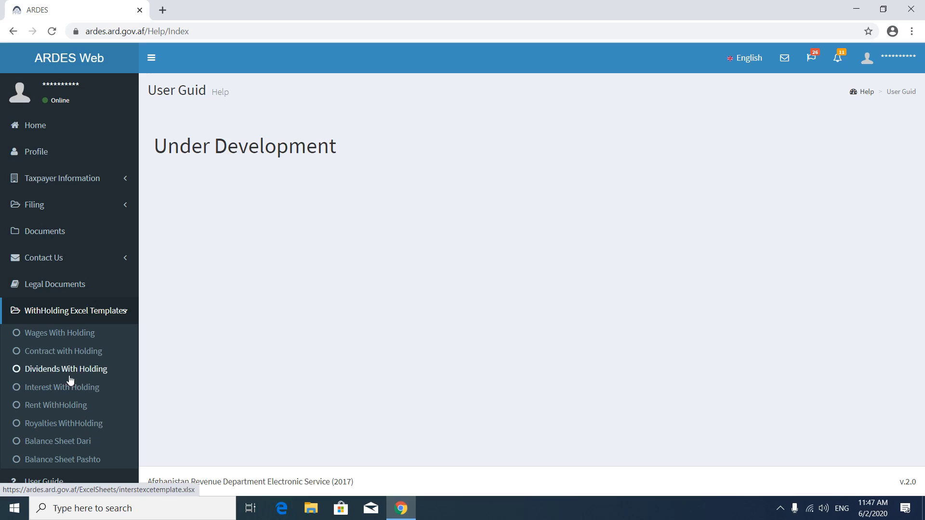
Download the Wages With Holding template and open it from Chrome's download bar in Excel
left_click(72, 337)
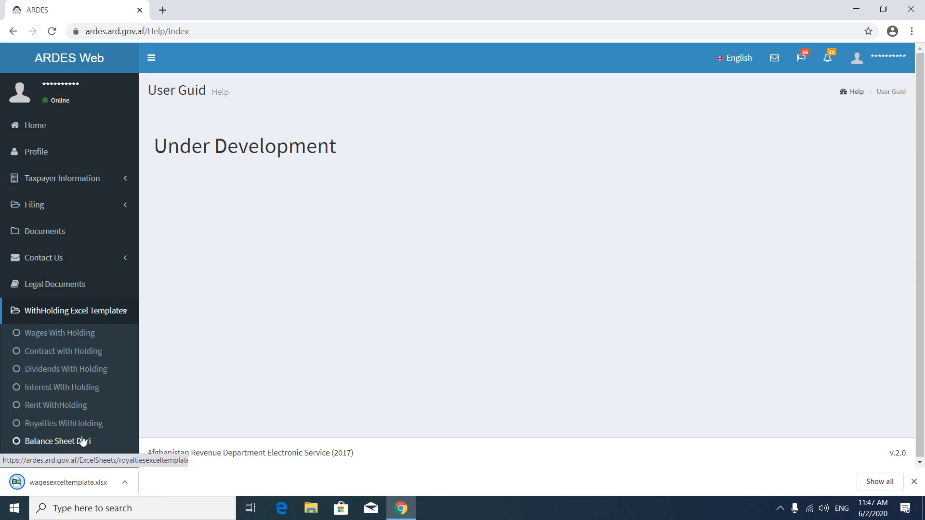
right_click(86, 475)
left_click(114, 410)
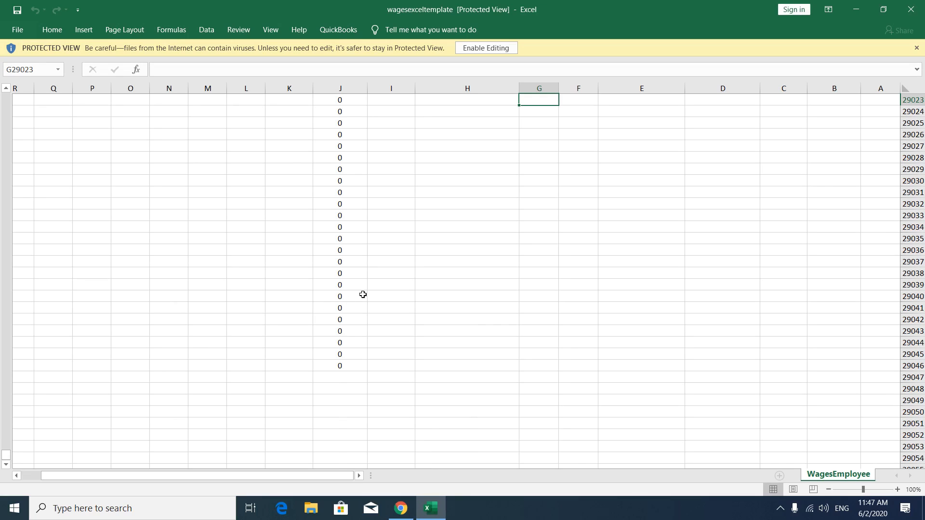
Enable editing in the wages template and review the values in columns B through J, rows 4–7
scroll(362, 294, "up", 20)
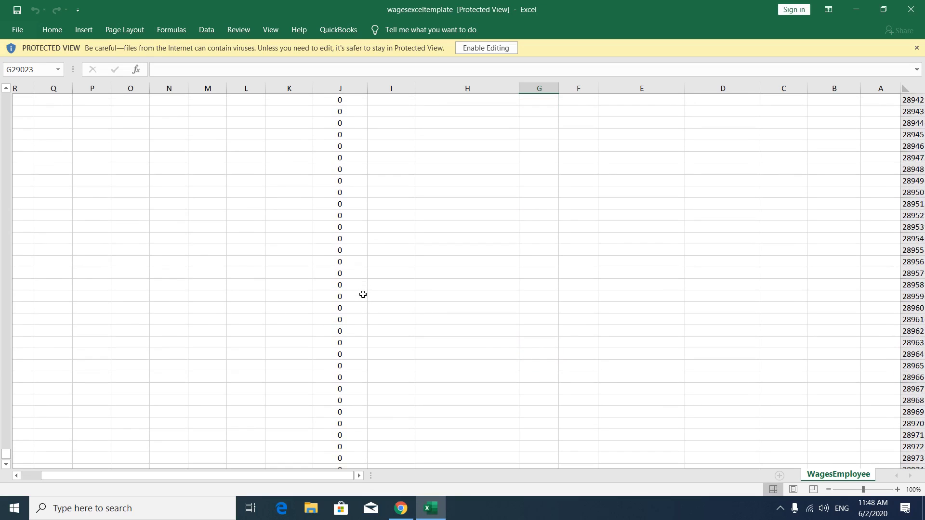
scroll(363, 295, "up", 10)
left_click_drag(6, 454, 9, 86)
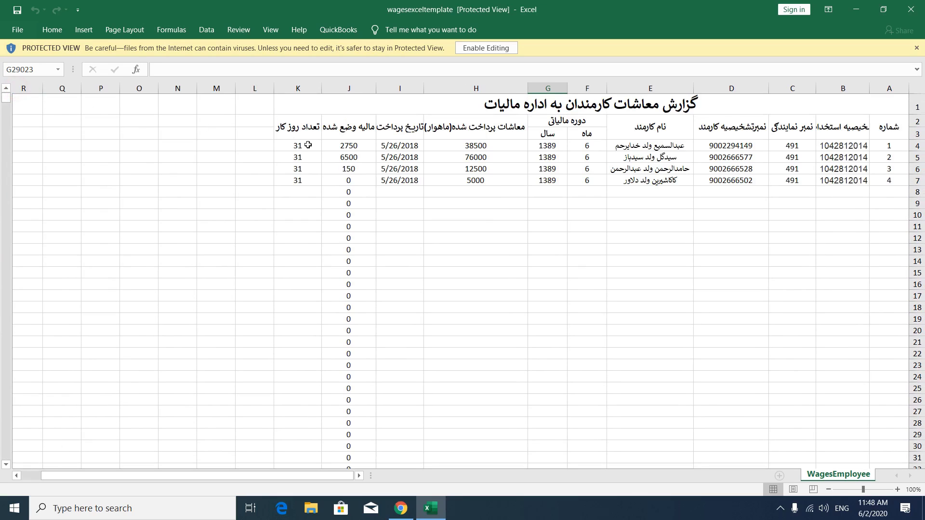
left_click(471, 48)
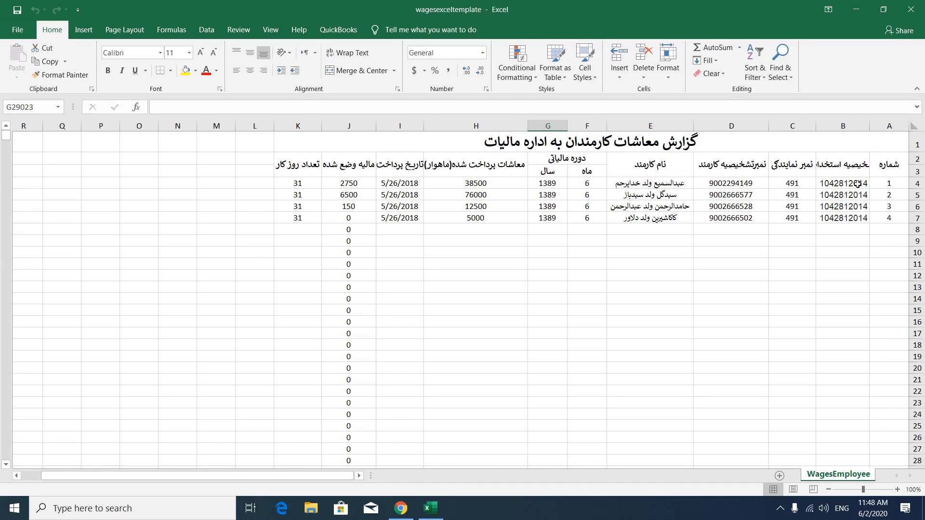
left_click_drag(857, 183, 856, 220)
left_click_drag(792, 184, 795, 219)
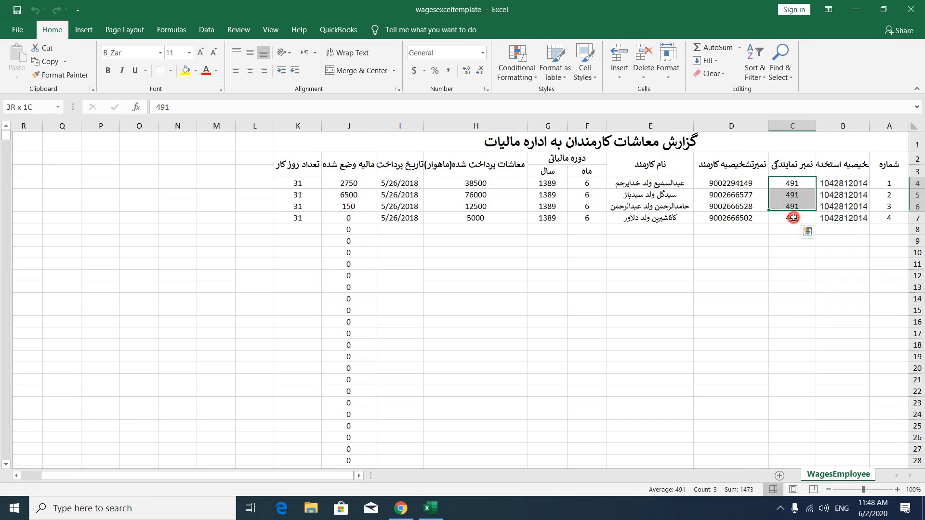
left_click_drag(745, 183, 746, 220)
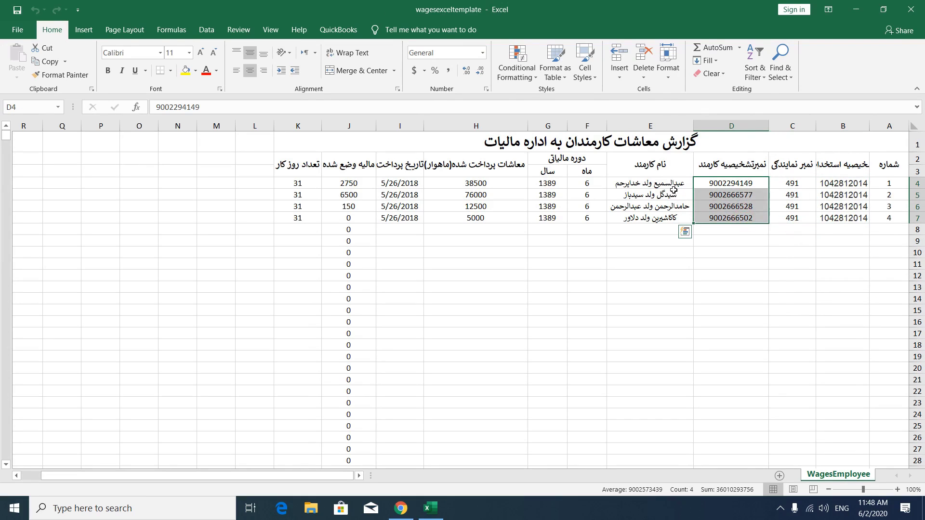
left_click_drag(673, 190, 672, 217)
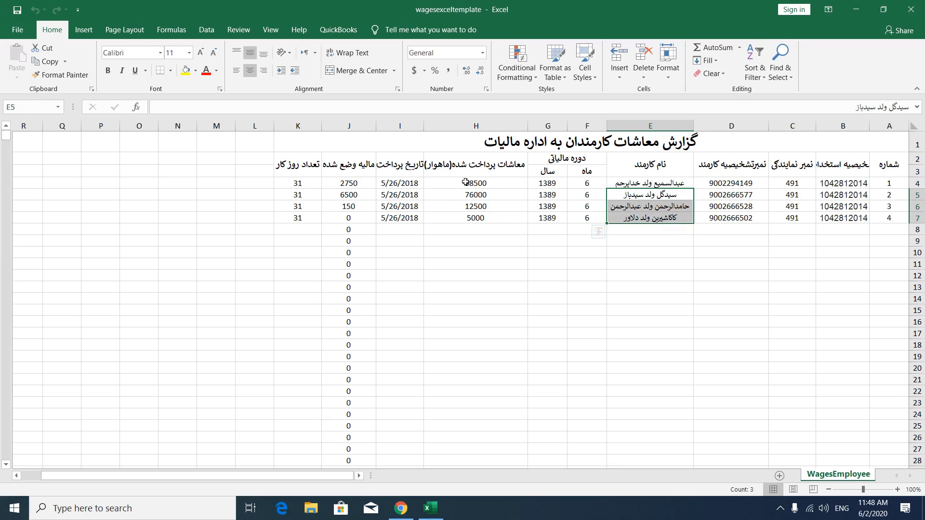
left_click_drag(466, 183, 464, 217)
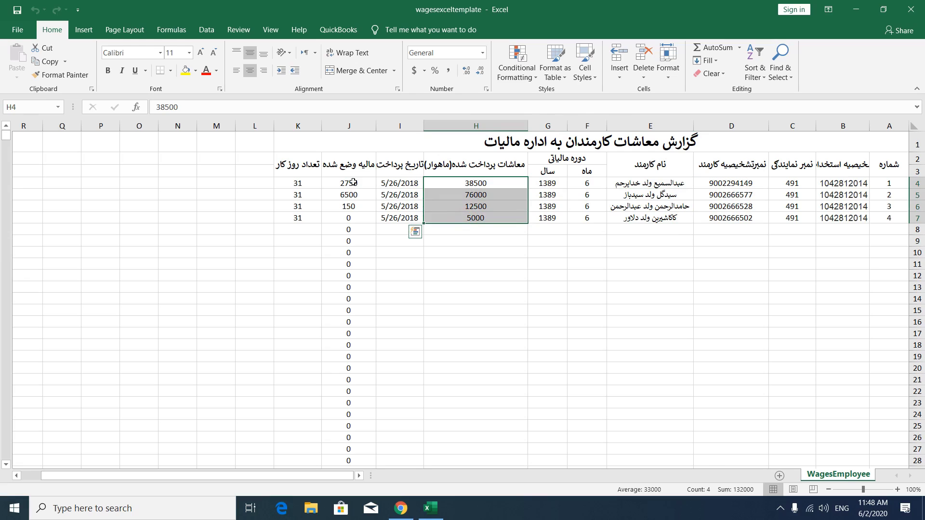
left_click_drag(350, 184, 355, 216)
Change H7's wage to 10000 then 125000, check J7's tax formula, and close without saving
left_click(471, 217)
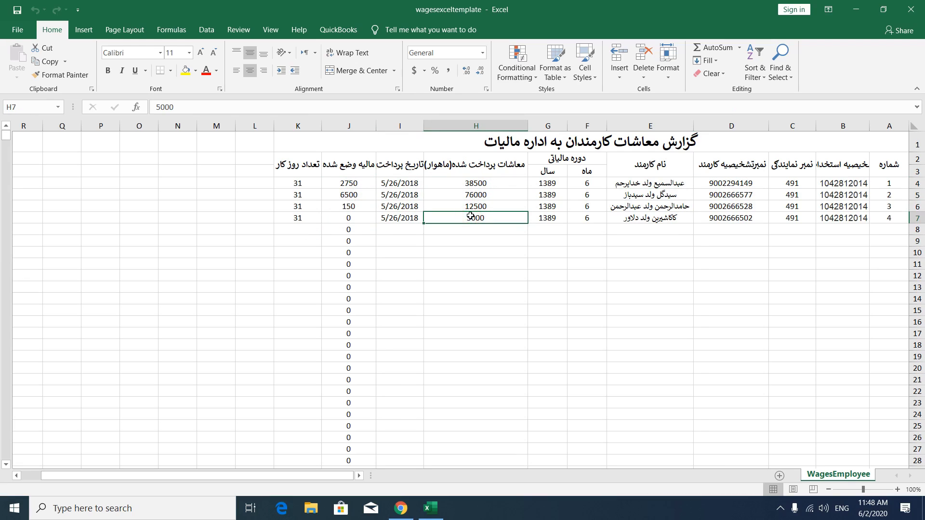
type("10000")
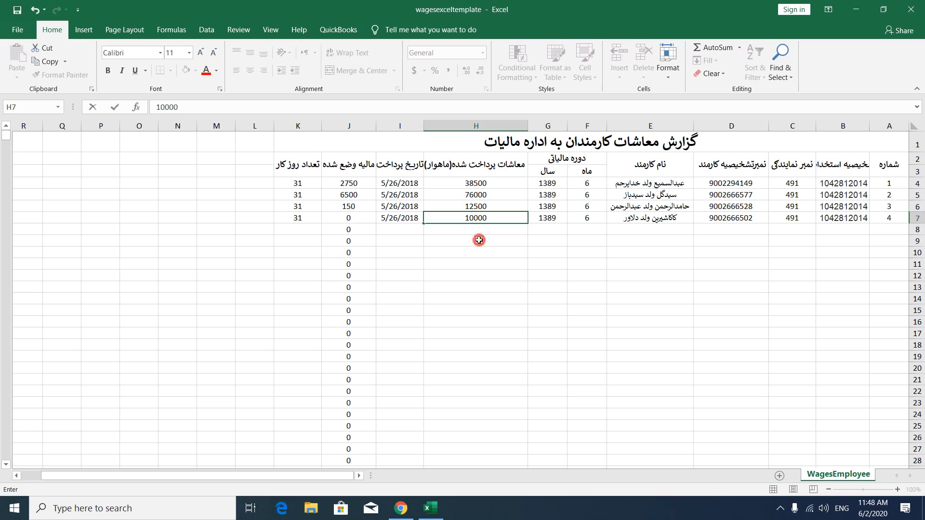
left_click(479, 240)
left_click(347, 232)
left_click(348, 219)
left_click(462, 219)
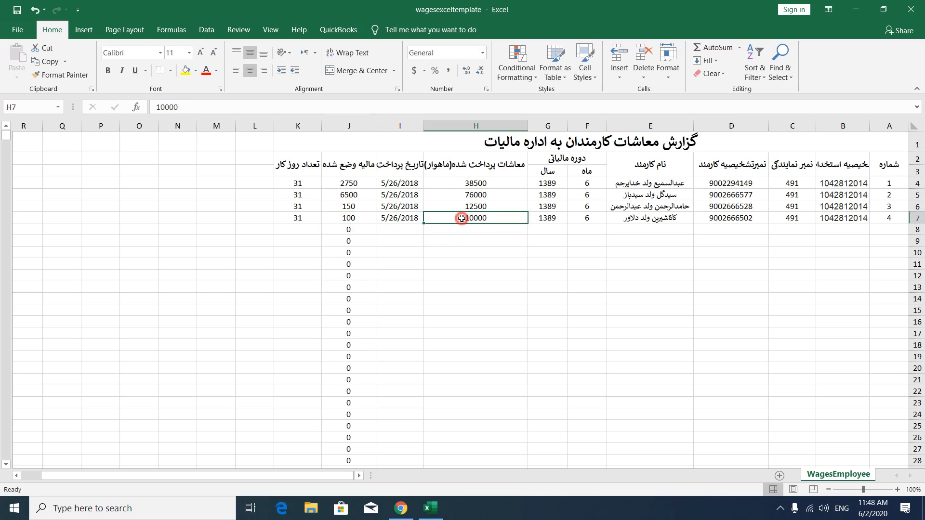
type("125000")
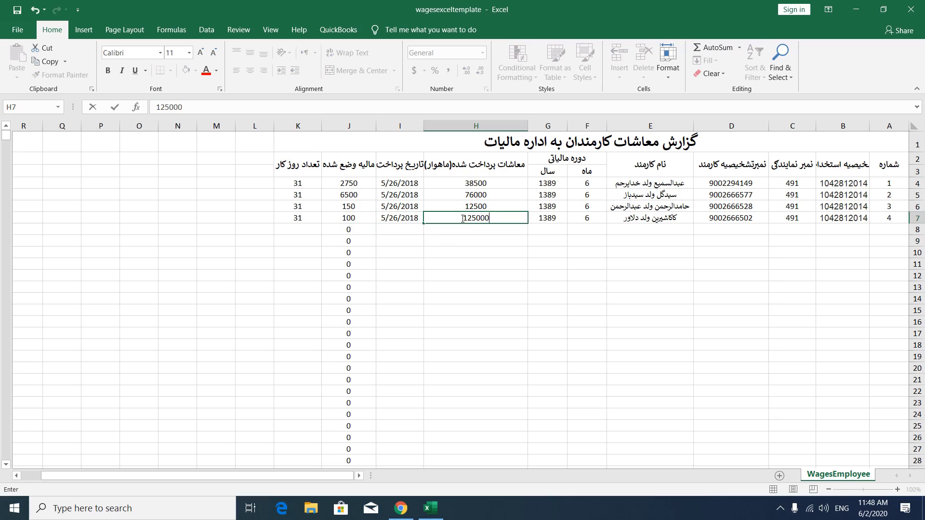
key("Return")
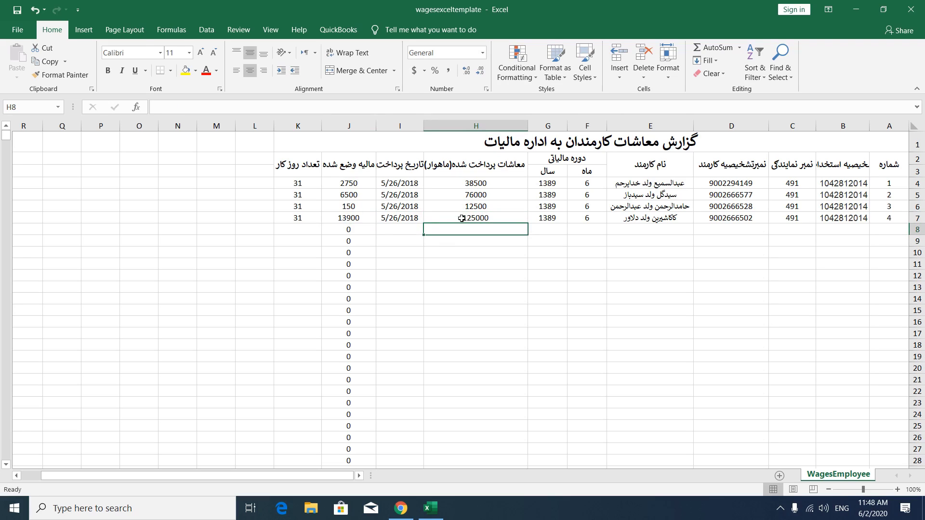
left_click(356, 220)
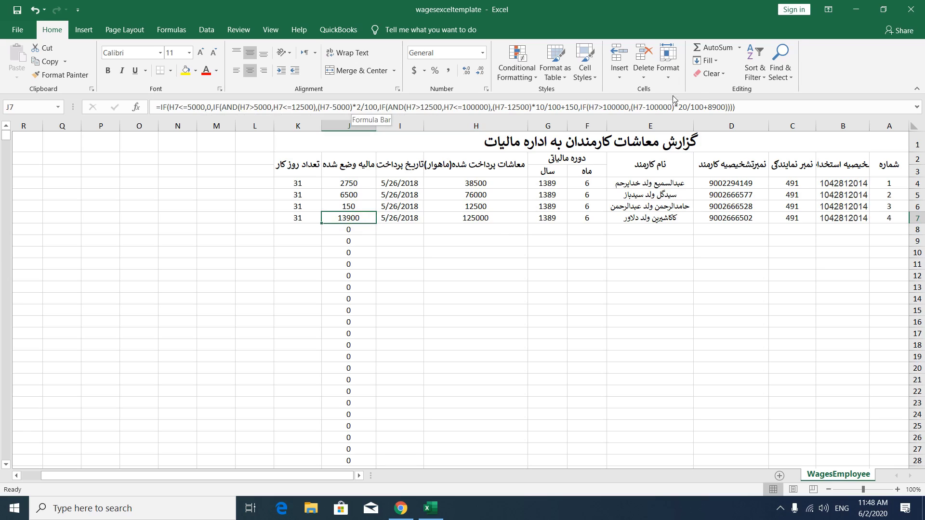
left_click(910, 9)
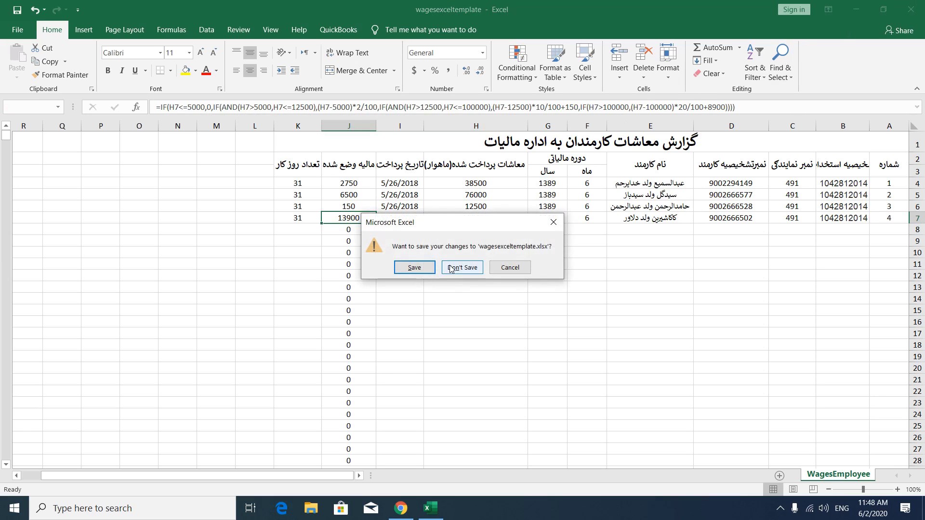
left_click(451, 268)
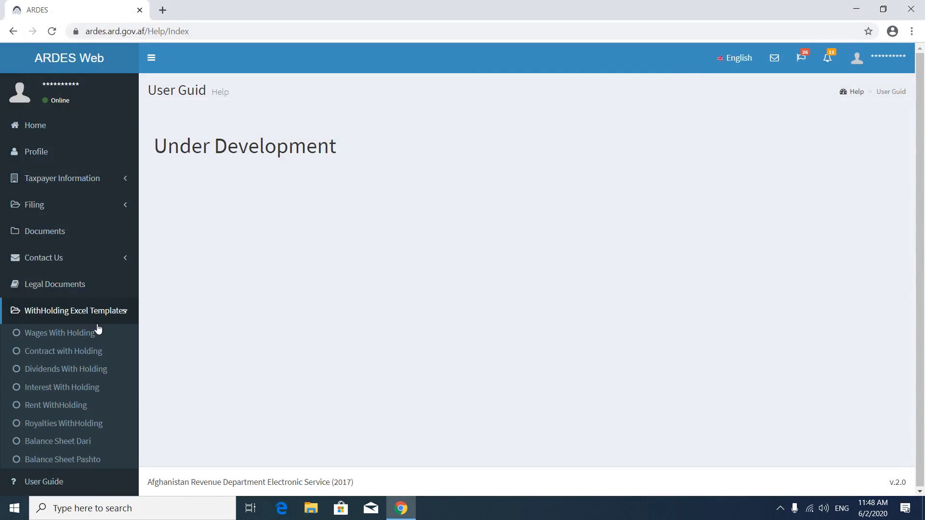
Download the contract withholding template and open it in Excel
left_click(93, 354)
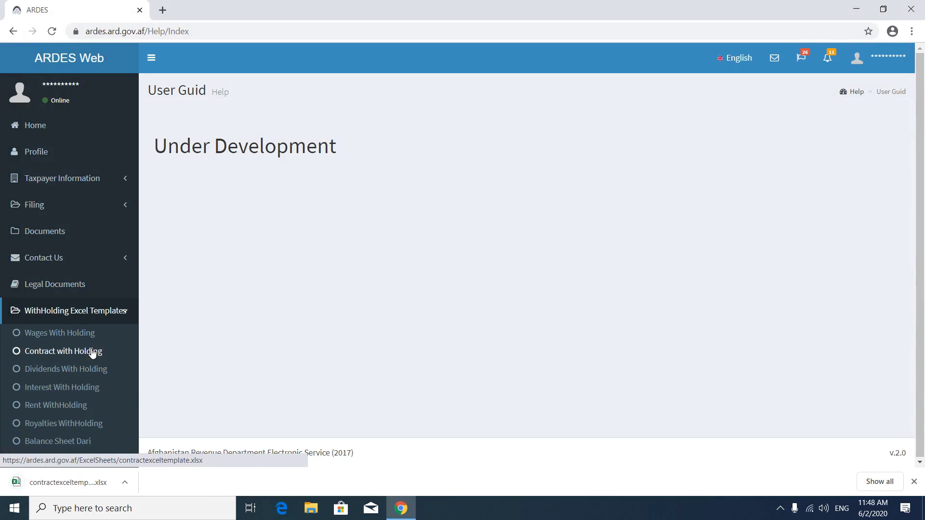
right_click(94, 474)
left_click(112, 408)
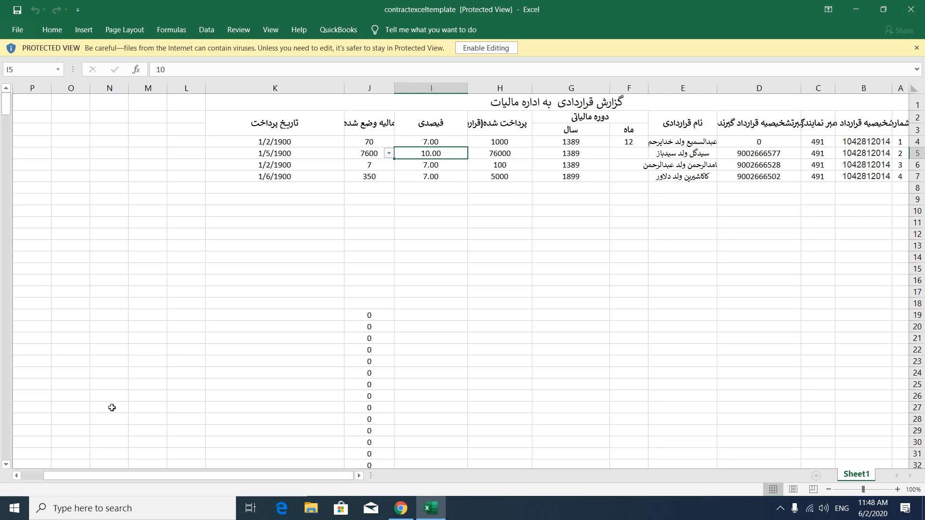
Enable editing, read the status-bar sums of I4:I7 and the column H paid amounts, then close Excel
left_click(501, 48)
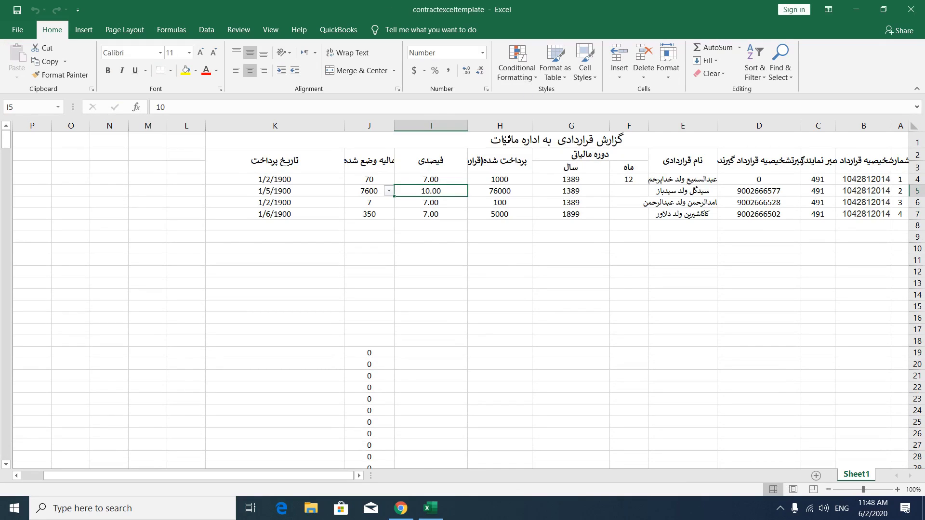
left_click_drag(439, 181, 441, 210)
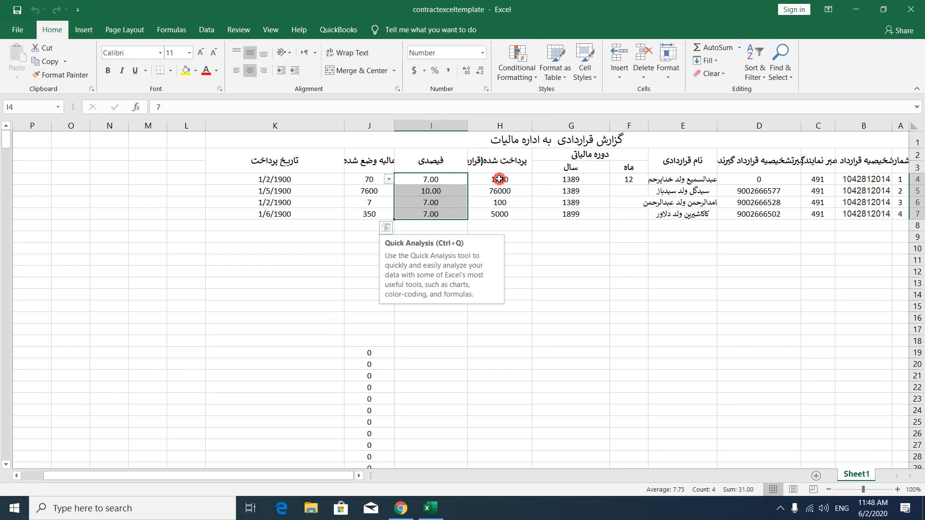
left_click_drag(499, 180, 500, 210)
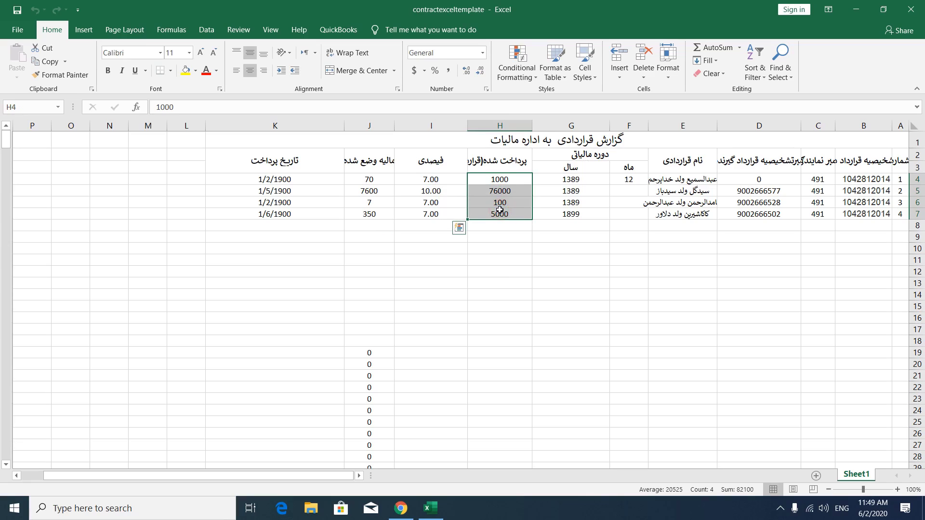
left_click(921, 4)
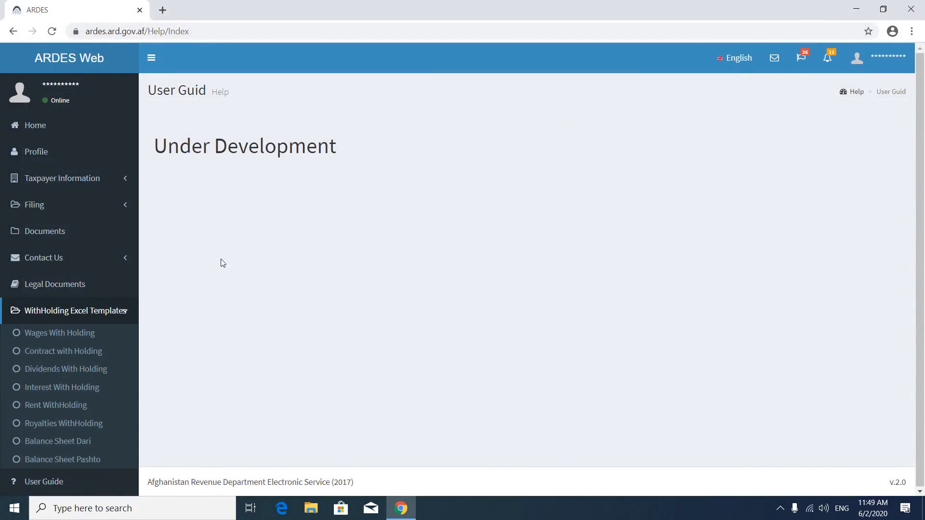
Download the Balance Sheet Dari template and open it in Excel
left_click(80, 447)
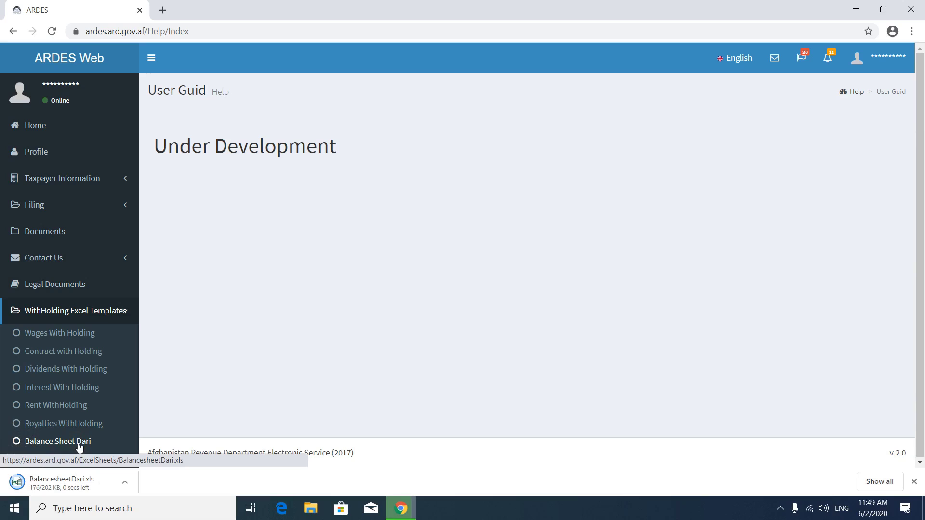
right_click(74, 481)
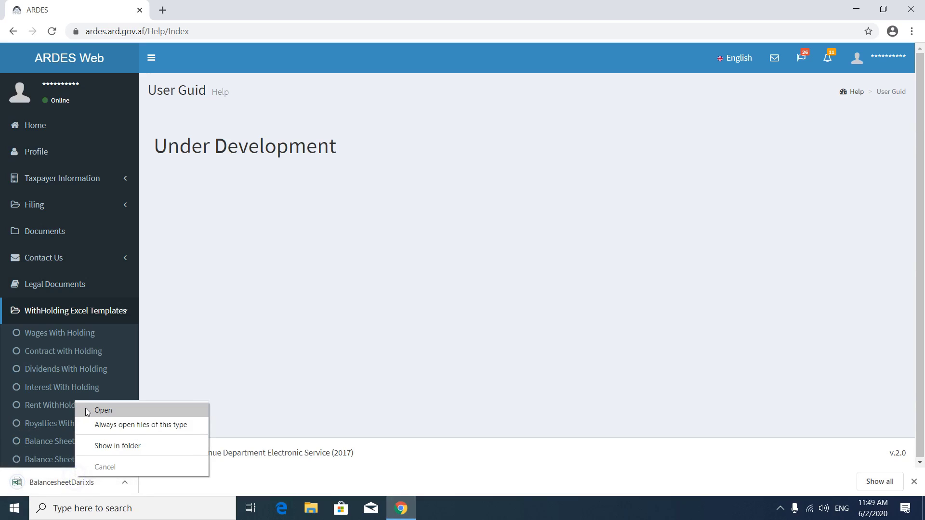
left_click(87, 411)
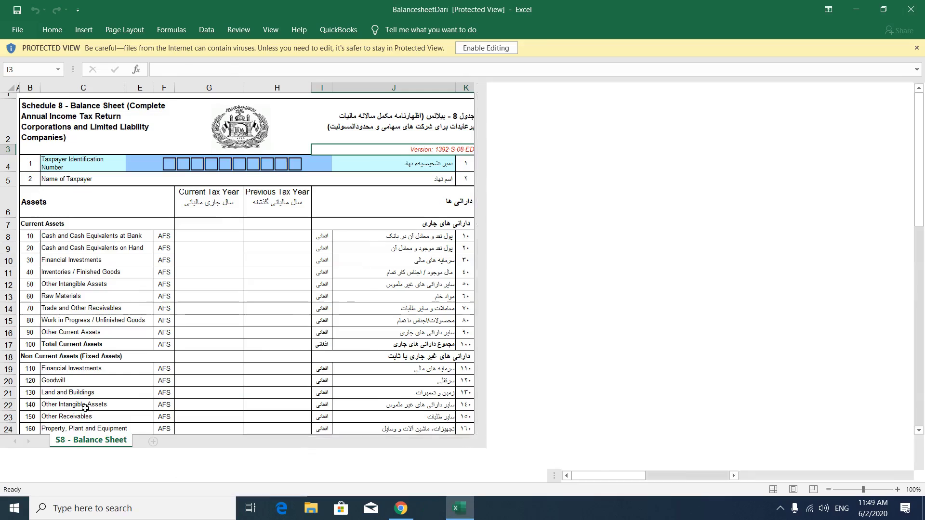
Scroll through the BalancesheetDari sheet and close Excel
scroll(230, 183, "down", 10)
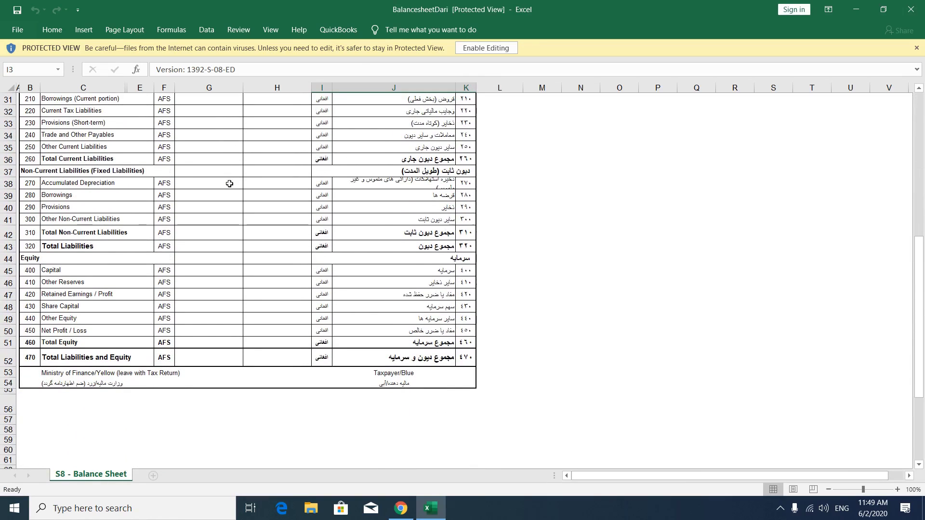
scroll(229, 183, "up", 10)
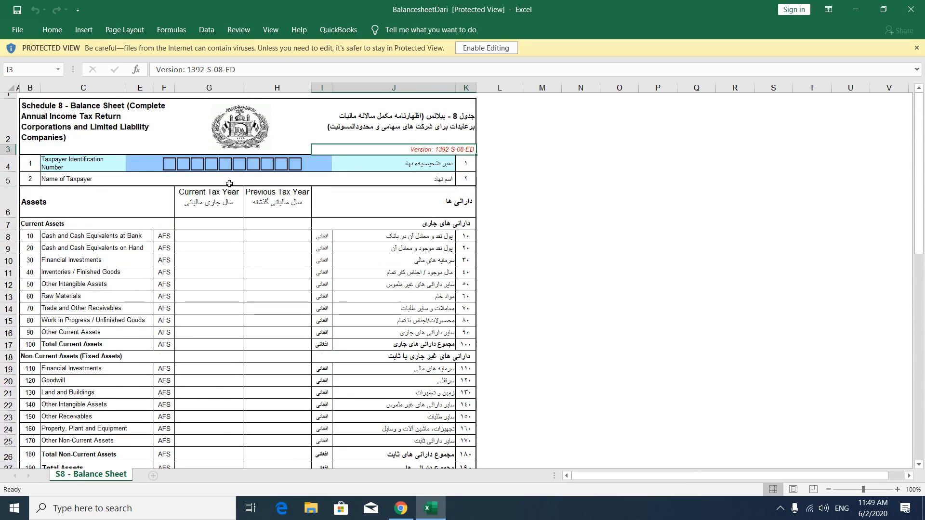
left_click(910, 10)
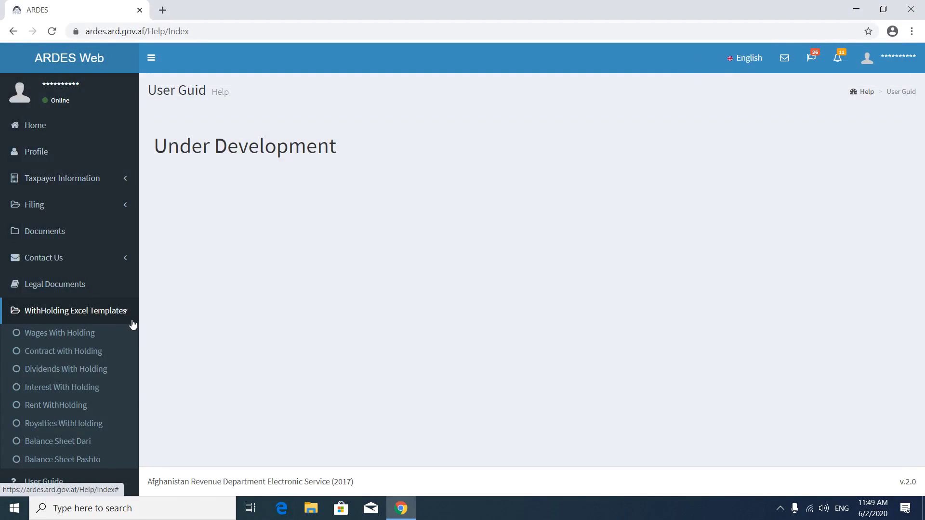
Download the Rent WithHolding template and open it in Excel
left_click(70, 408)
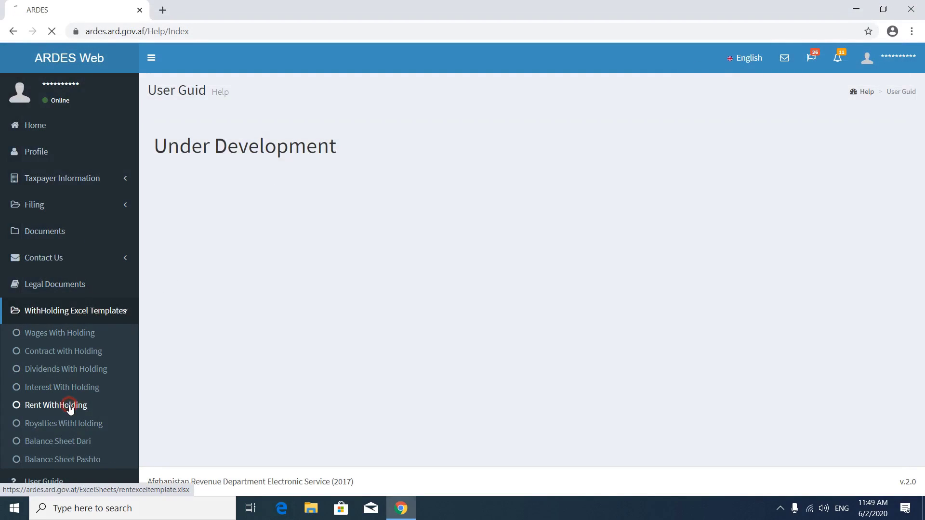
left_click(81, 483)
right_click(81, 484)
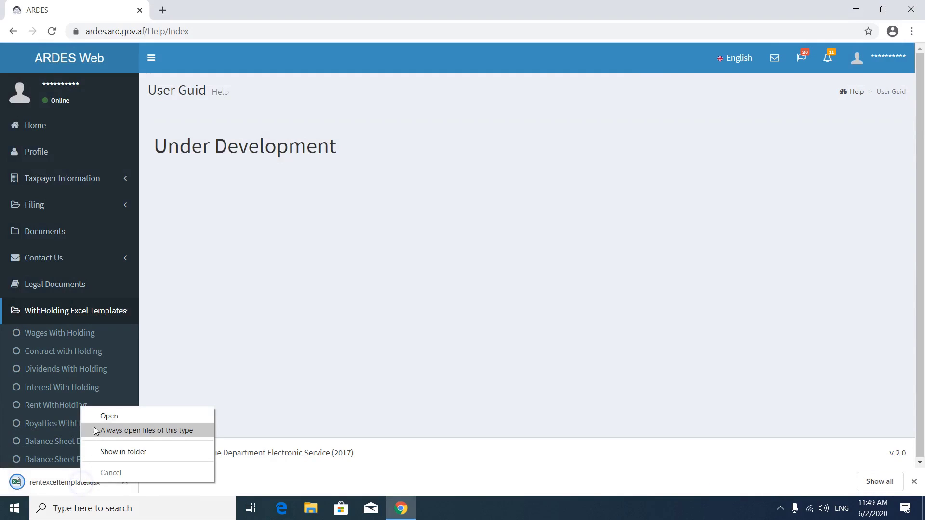
left_click(92, 415)
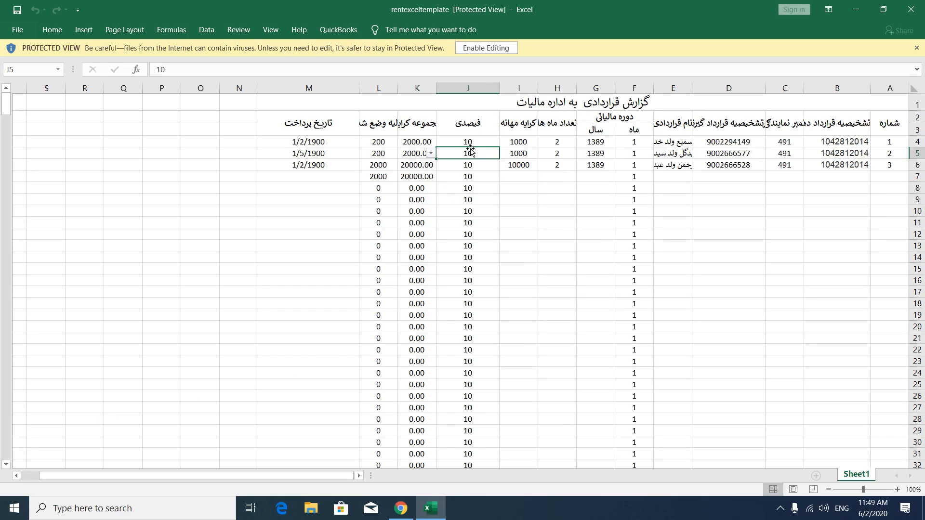
Enable editing, then enter a 200000 rent in I6 and a 15 percent rate in J6
left_click_drag(469, 142, 472, 165)
left_click(474, 163)
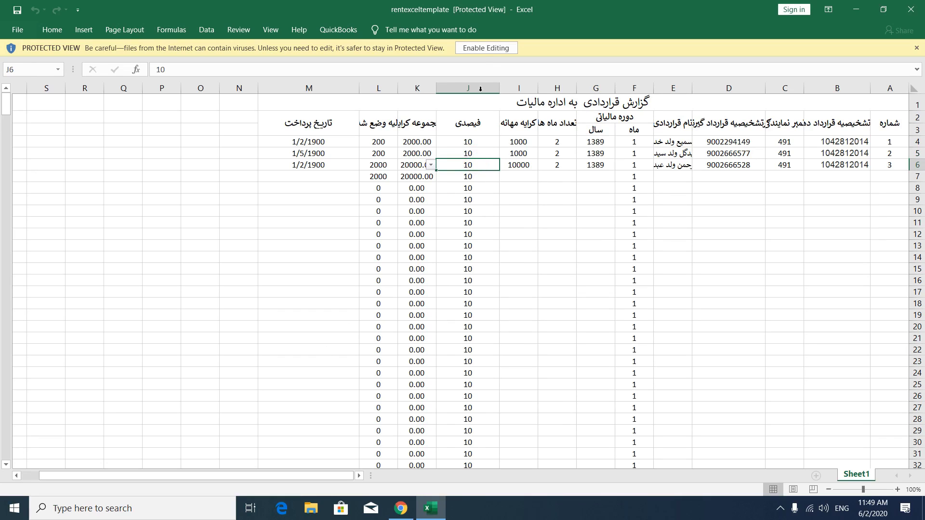
left_click(480, 52)
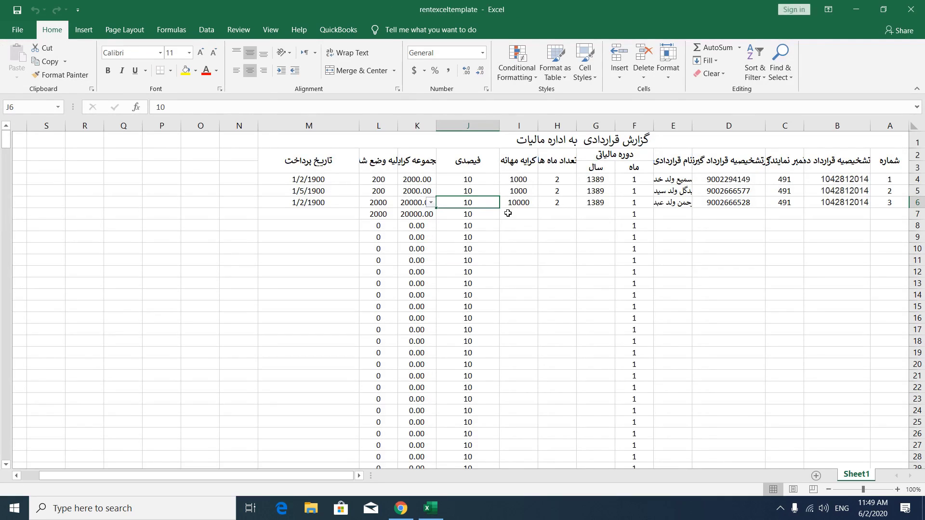
left_click(515, 205)
type("200")
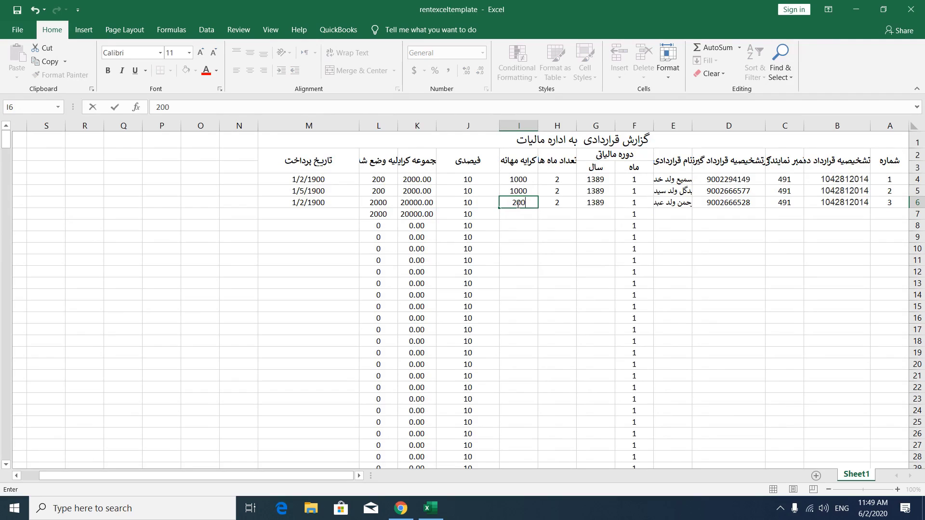
type("000")
left_click(480, 202)
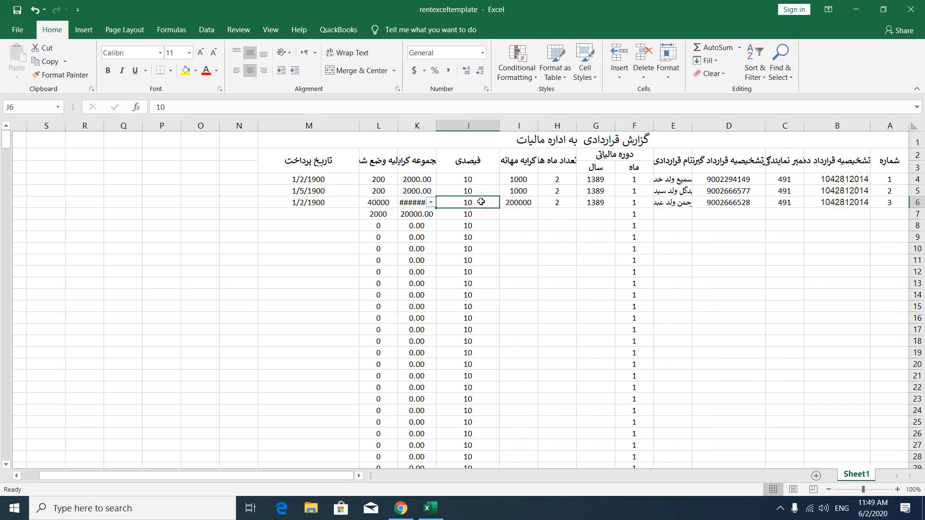
type("15")
key("Return")
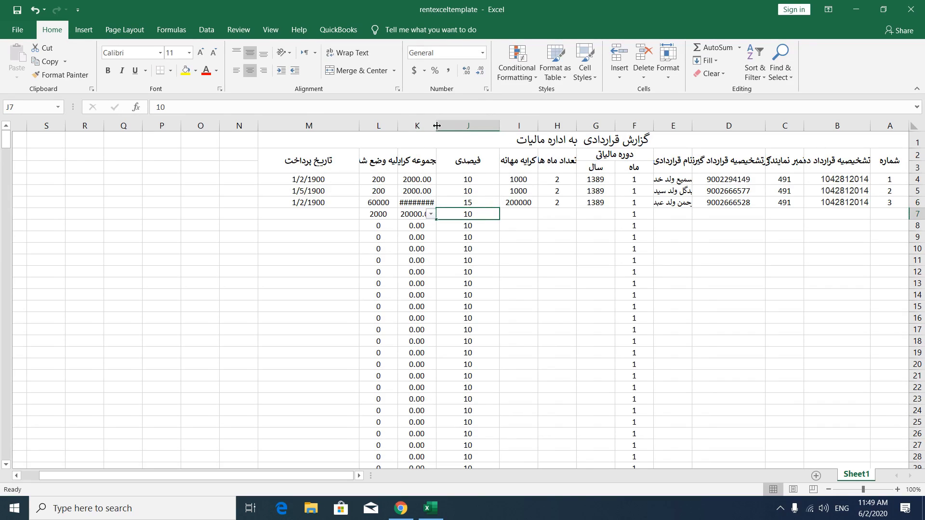
Autofit column K to show the 400000.00 total, check H6 and L6's formula, then close unsaved
double_click(398, 125)
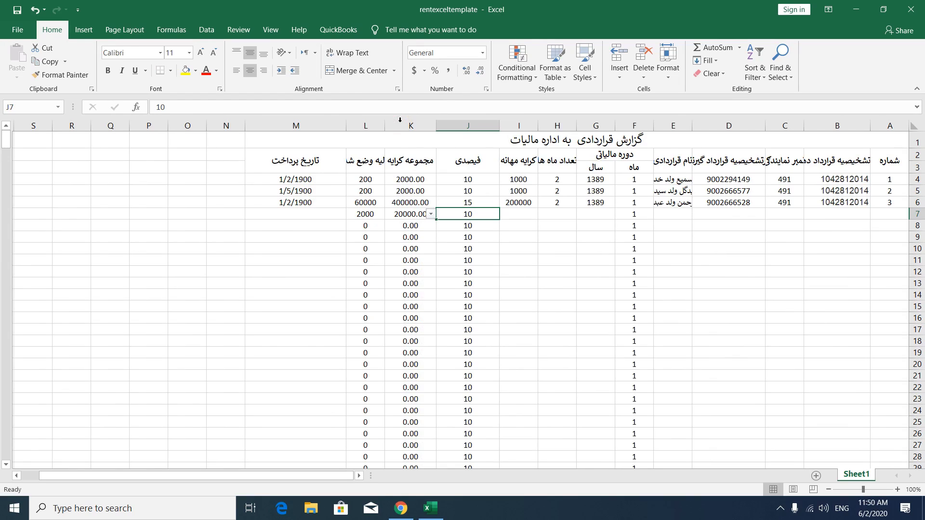
left_click(557, 204)
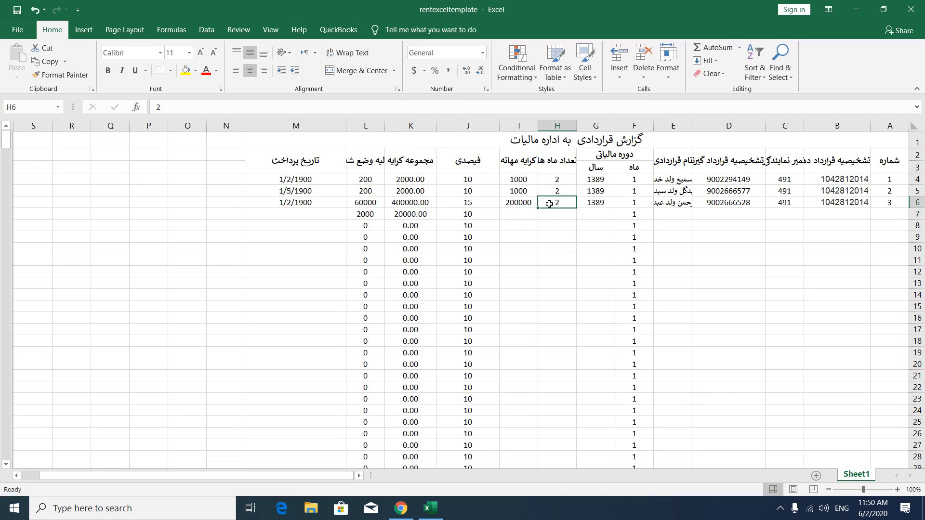
left_click(374, 199)
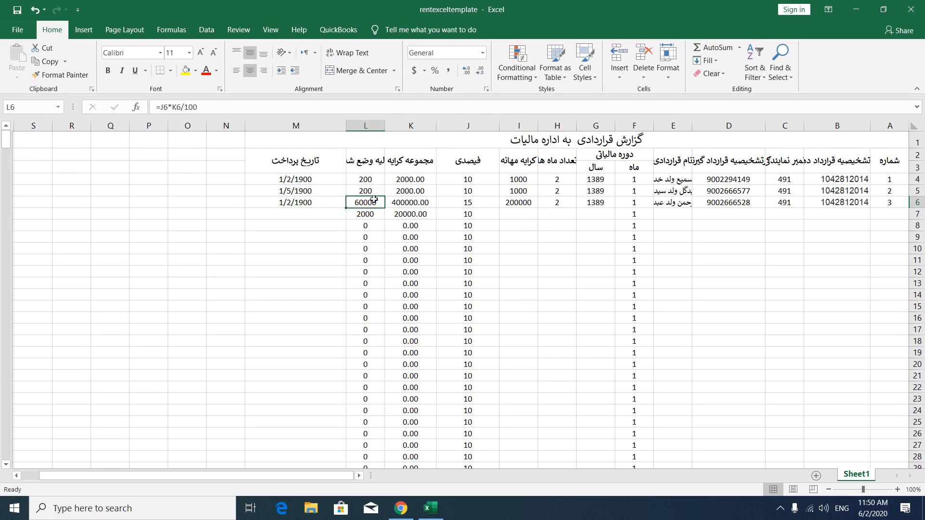
left_click(910, 9)
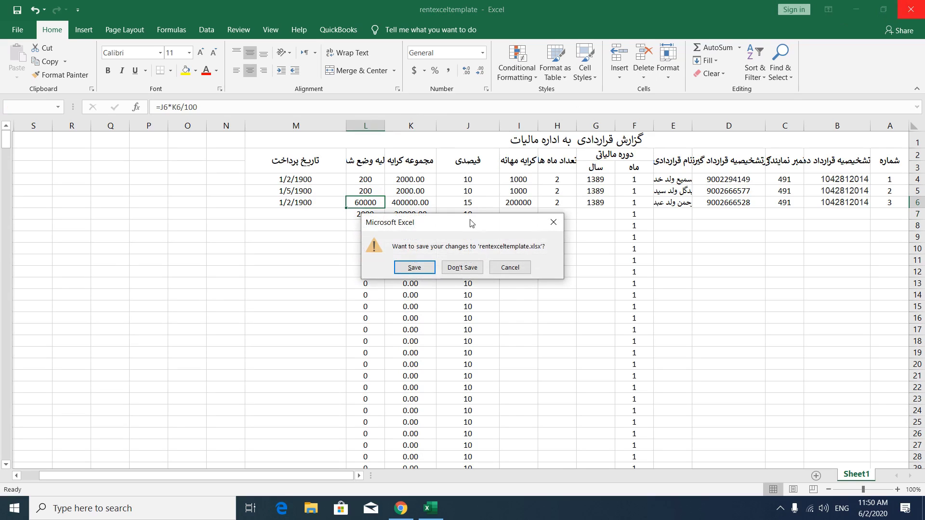
left_click(461, 268)
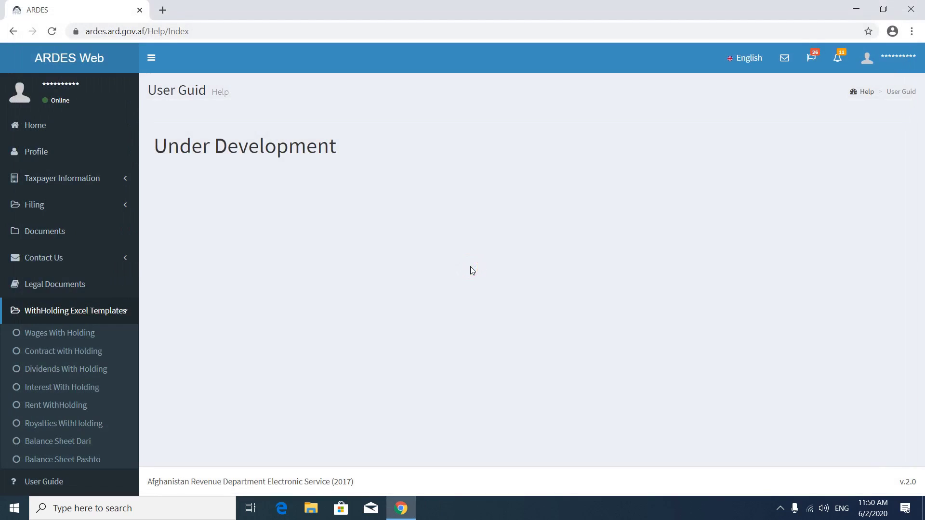
Collapse the WithHolding Excel Templates menu, then sign out from the top-right user dropdown
left_click(96, 312)
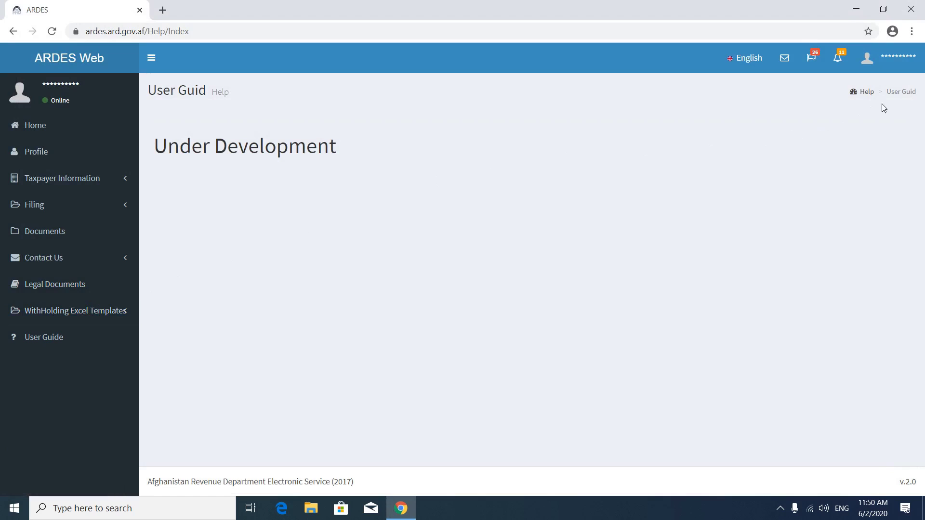
left_click(894, 57)
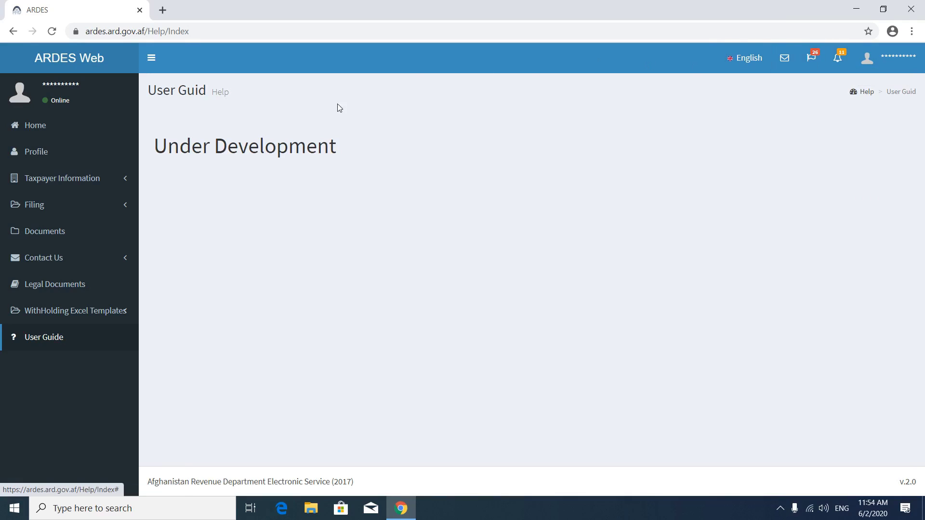
left_click(121, 201)
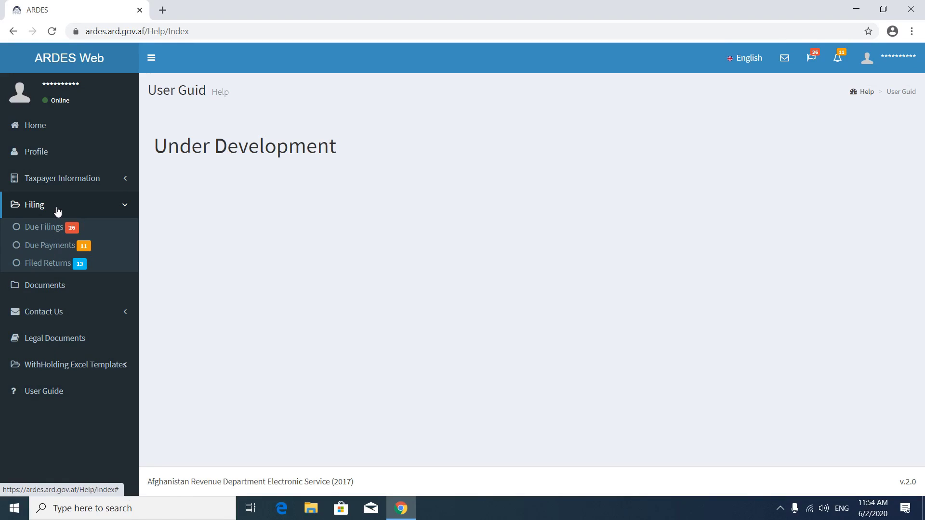
left_click(58, 211)
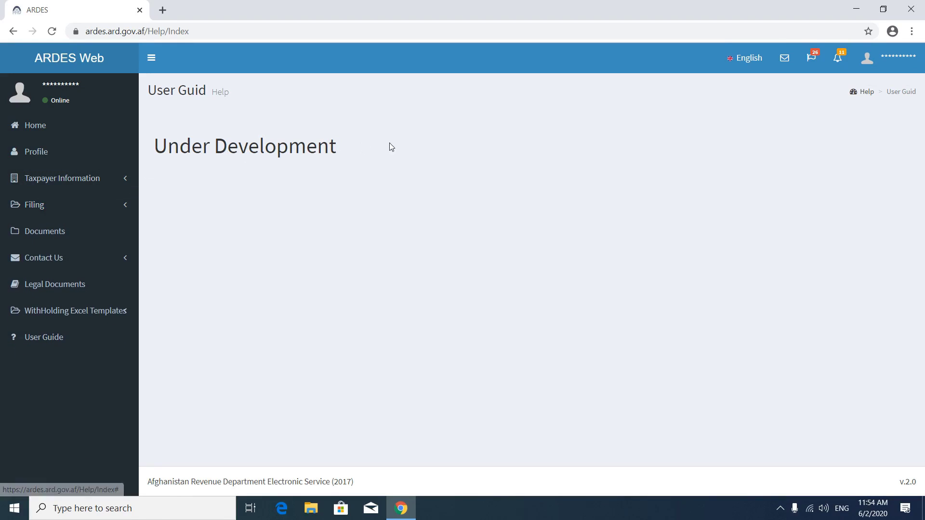
left_click(872, 63)
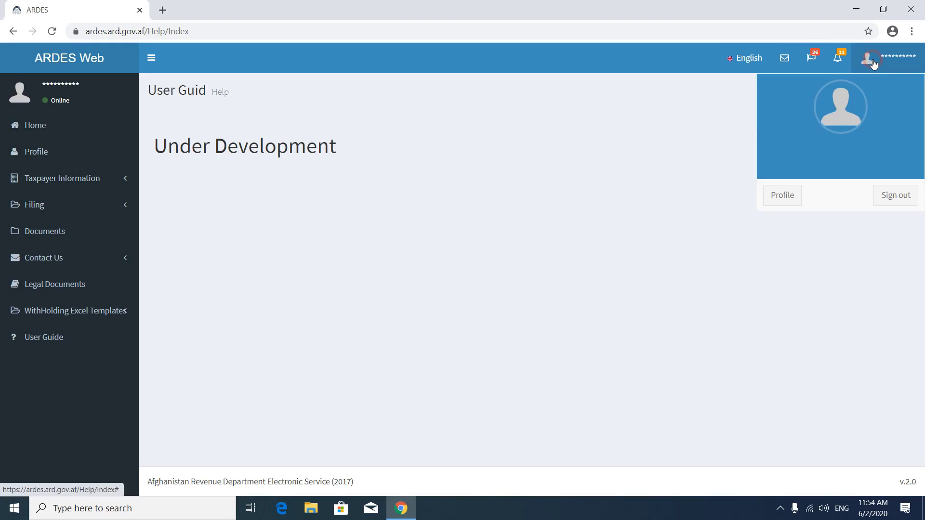
left_click(889, 201)
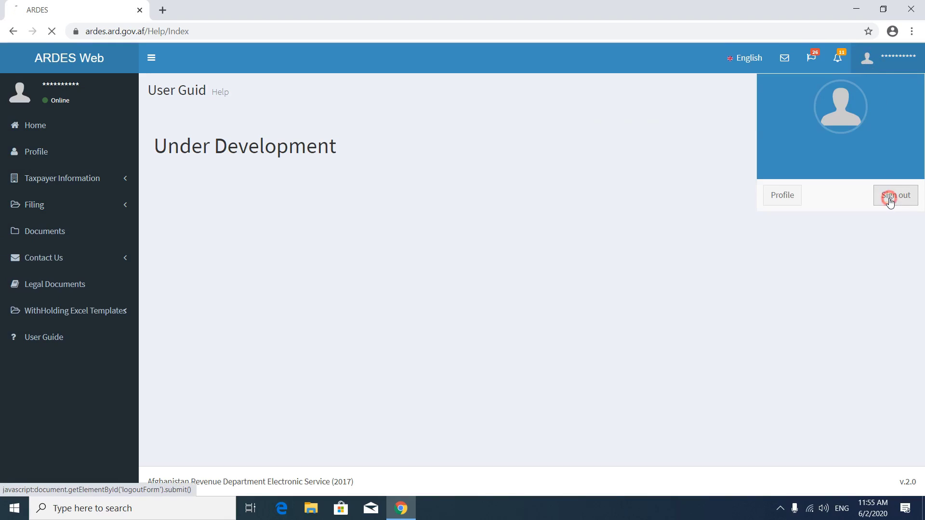